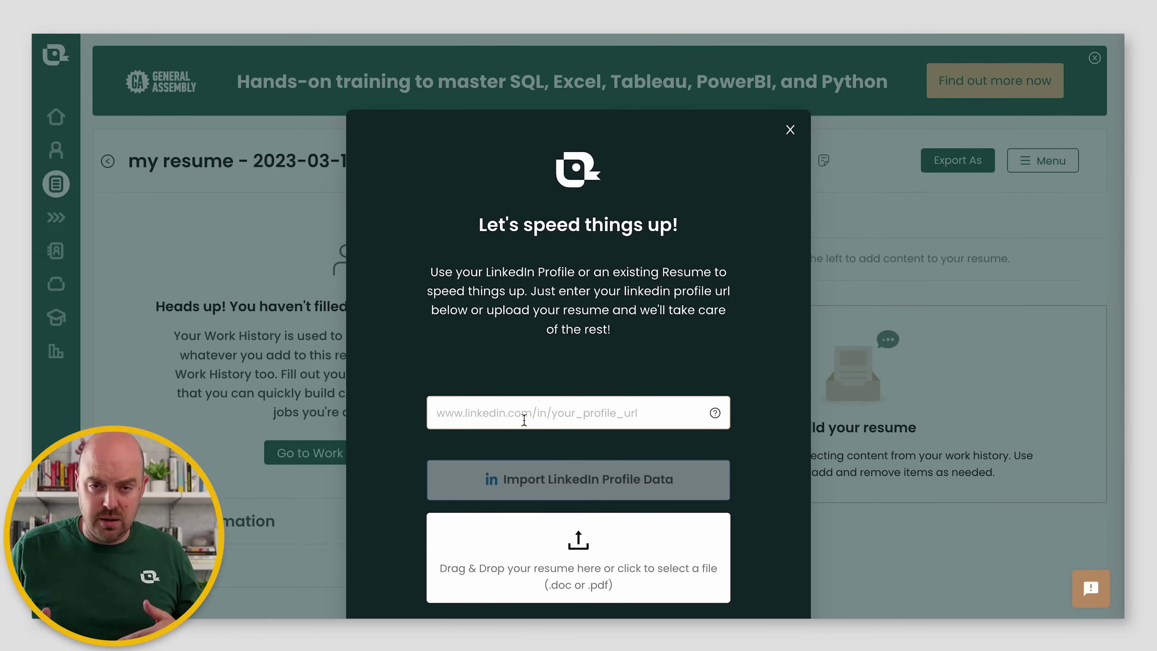
# Step: Fill in the saved LinkedIn profile URL and import its data into the resume
pyautogui.click(524, 418)
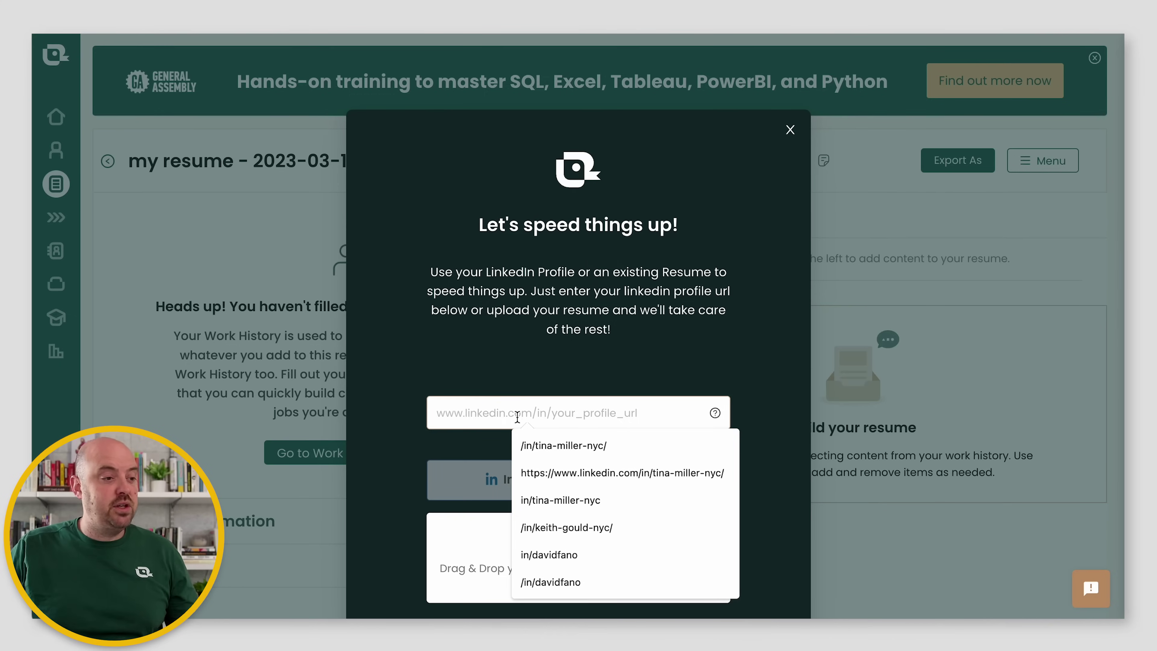
pyautogui.click(538, 445)
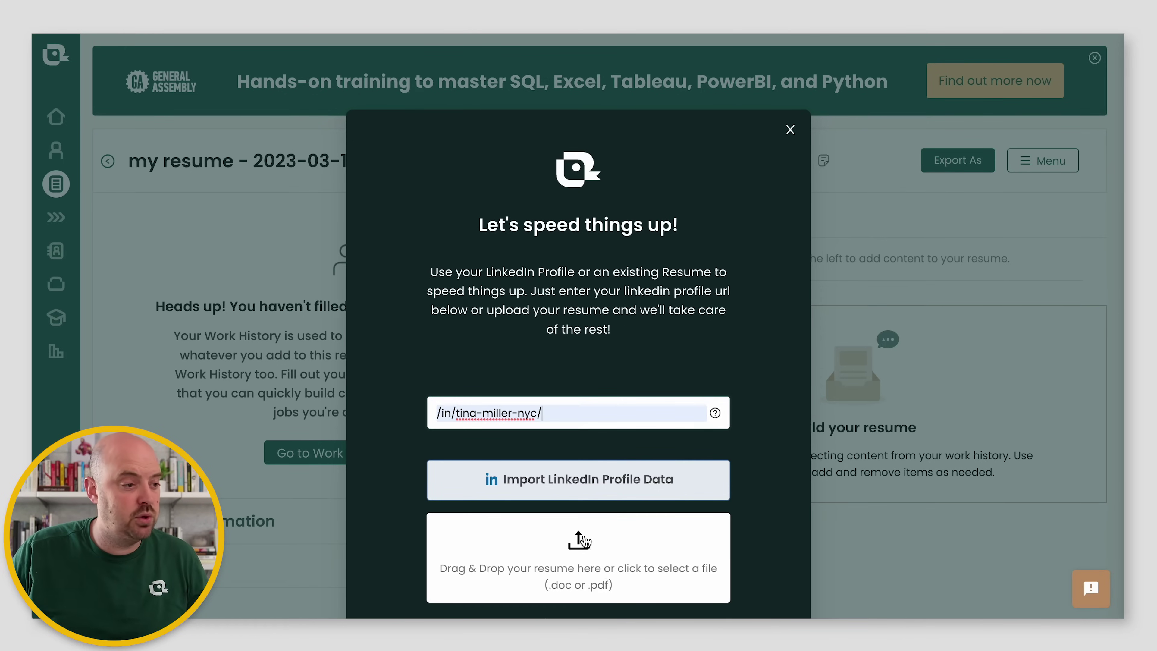
pyautogui.scroll(-1, 584, 541)
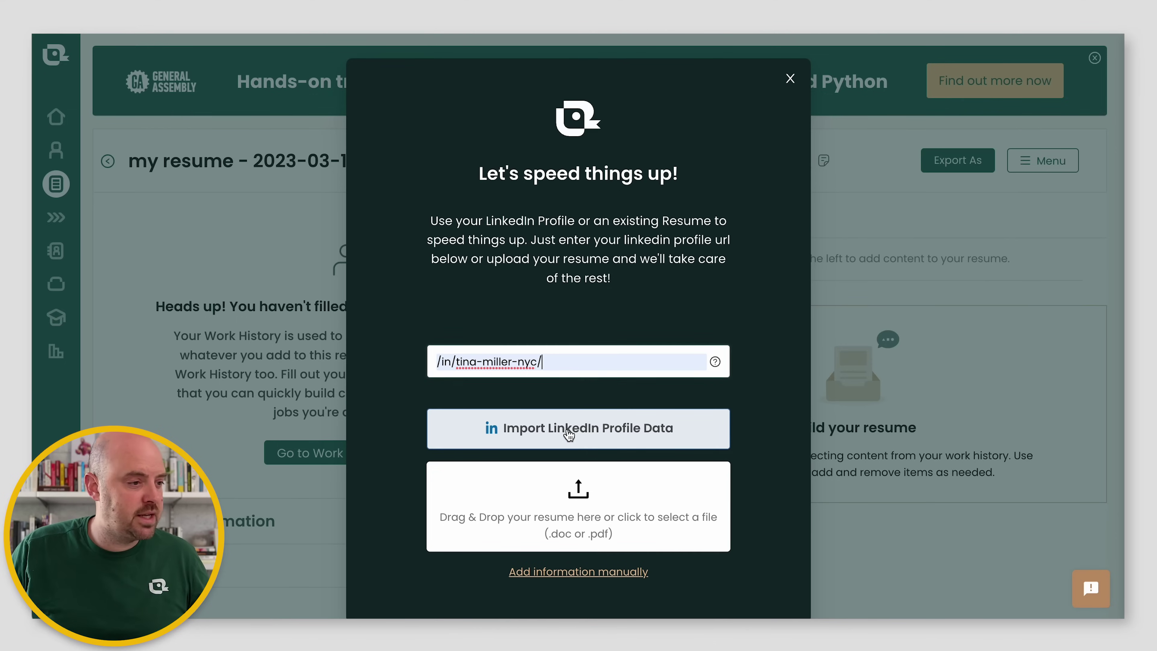
pyautogui.click(589, 436)
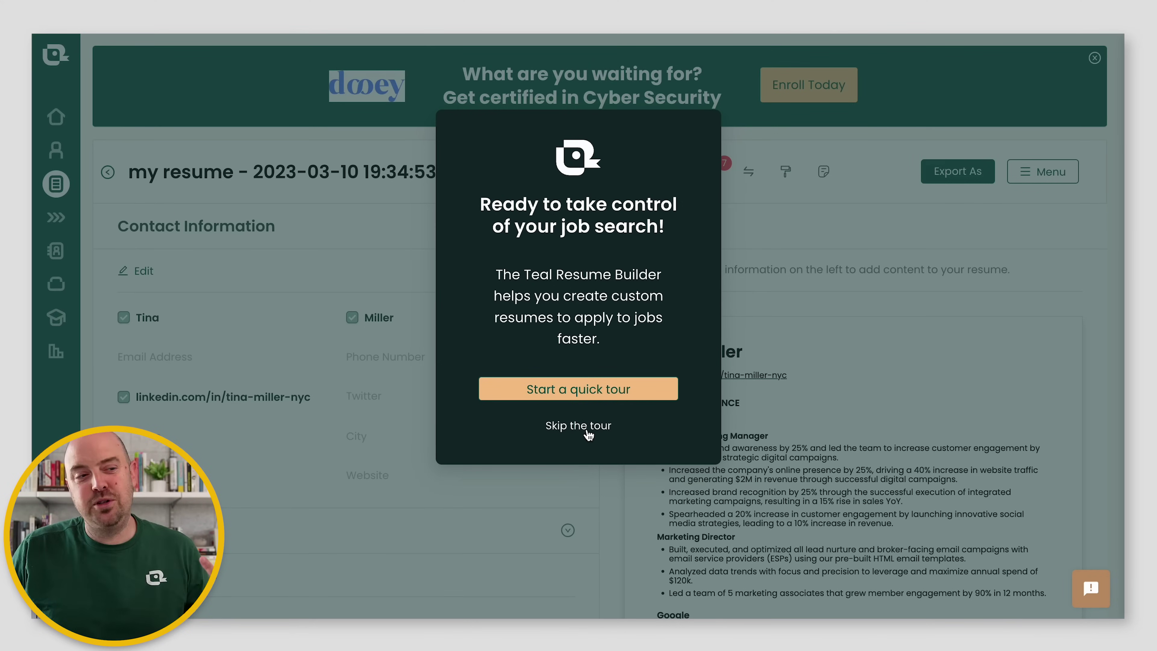
# Step: Skip the quick-tour welcome prompt to return to the resume editor
pyautogui.click(587, 430)
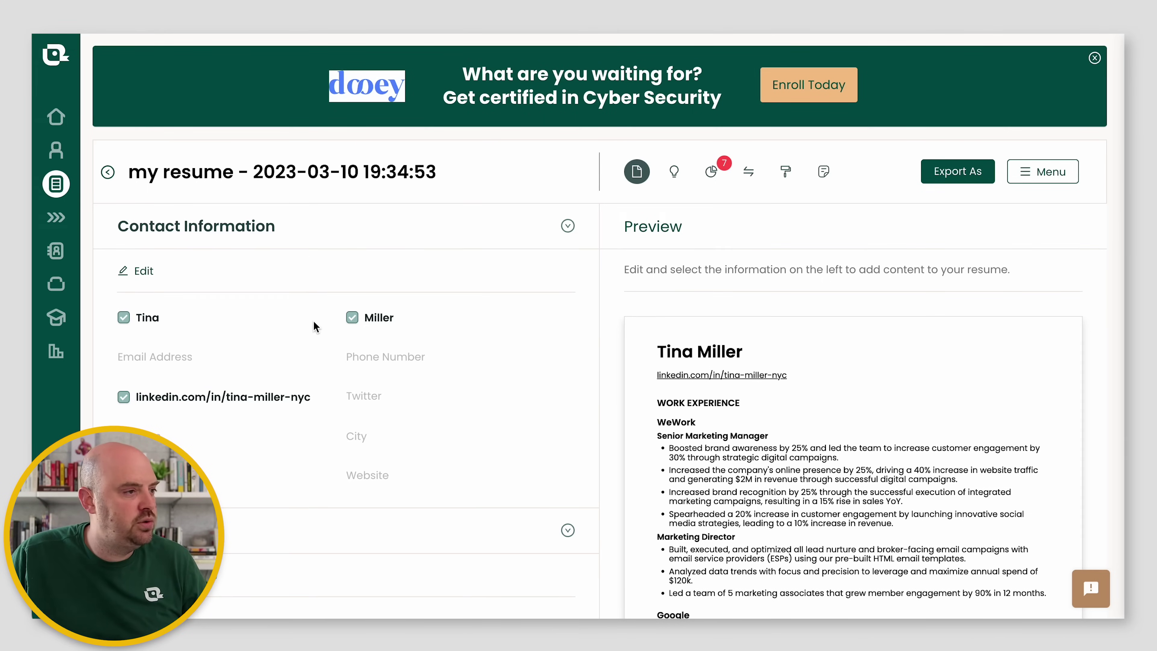
pyautogui.scroll(-1, 313, 322)
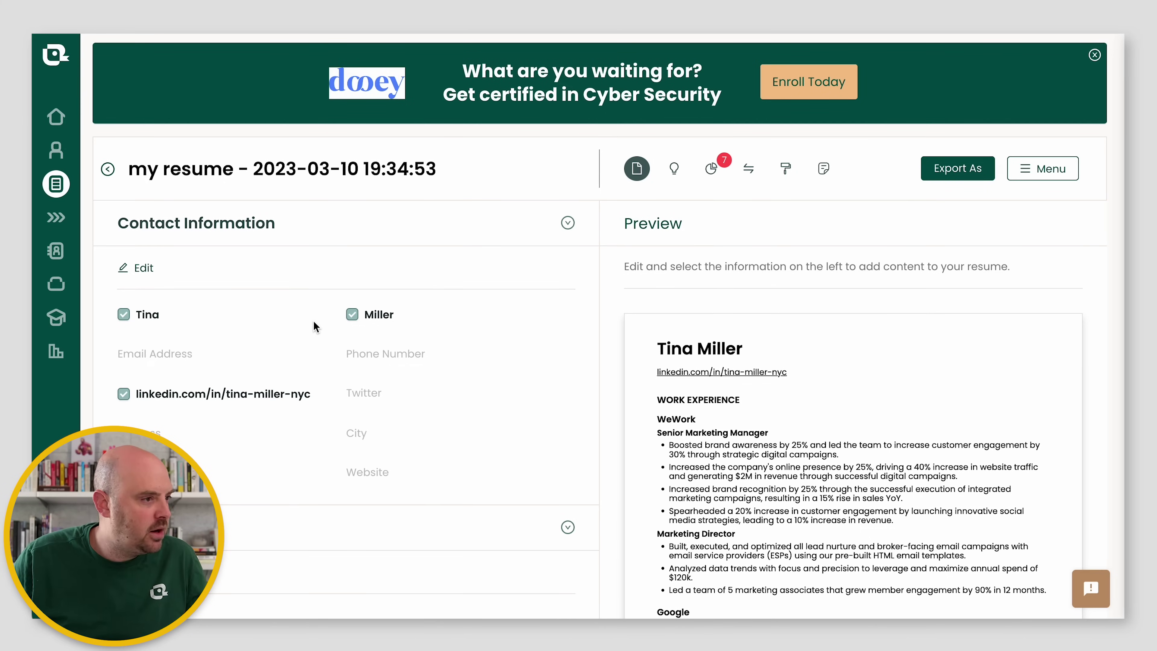
pyautogui.scroll(-1, 200, 351)
pyautogui.scroll(-5, 198, 358)
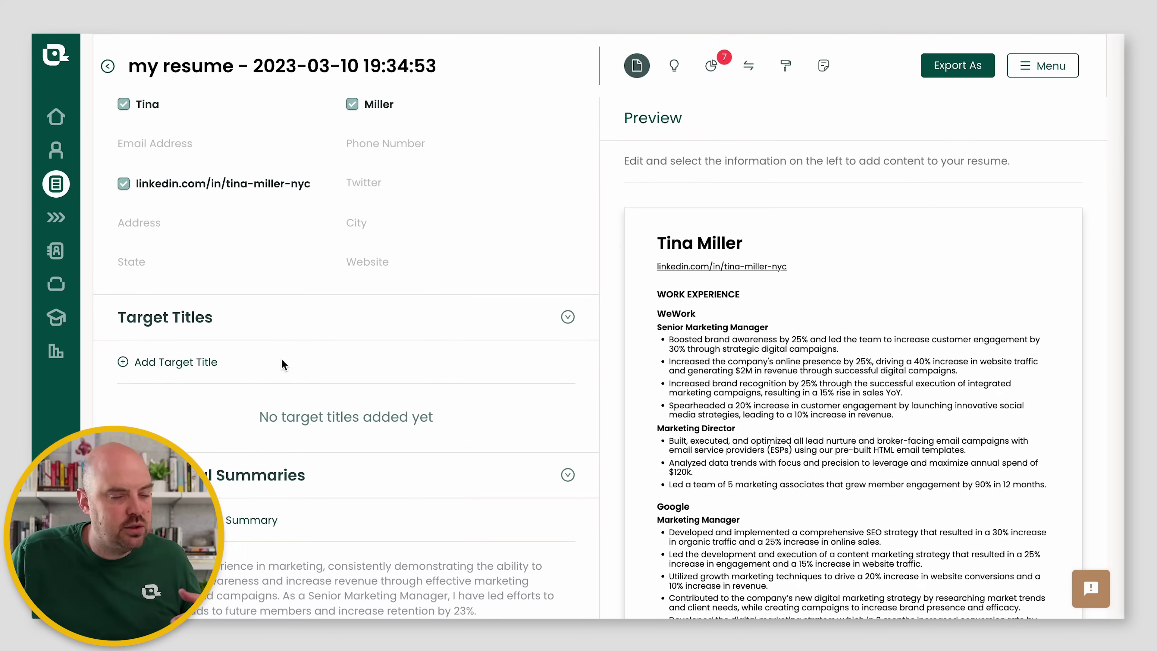
pyautogui.scroll(-3, 278, 363)
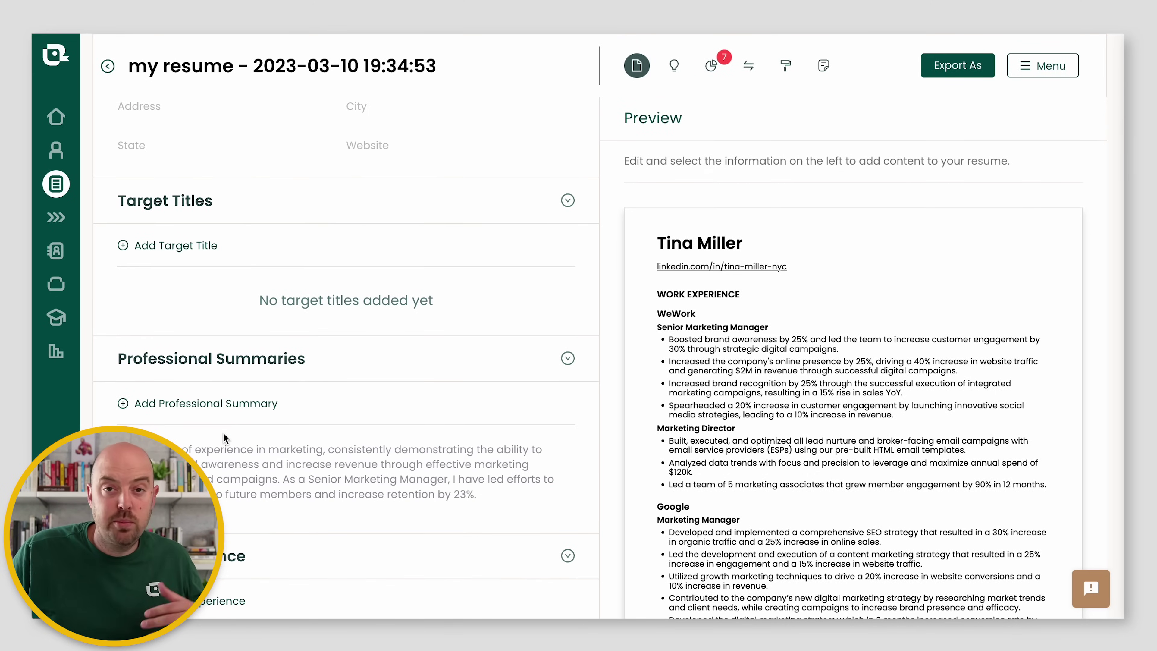
pyautogui.scroll(-1, 254, 440)
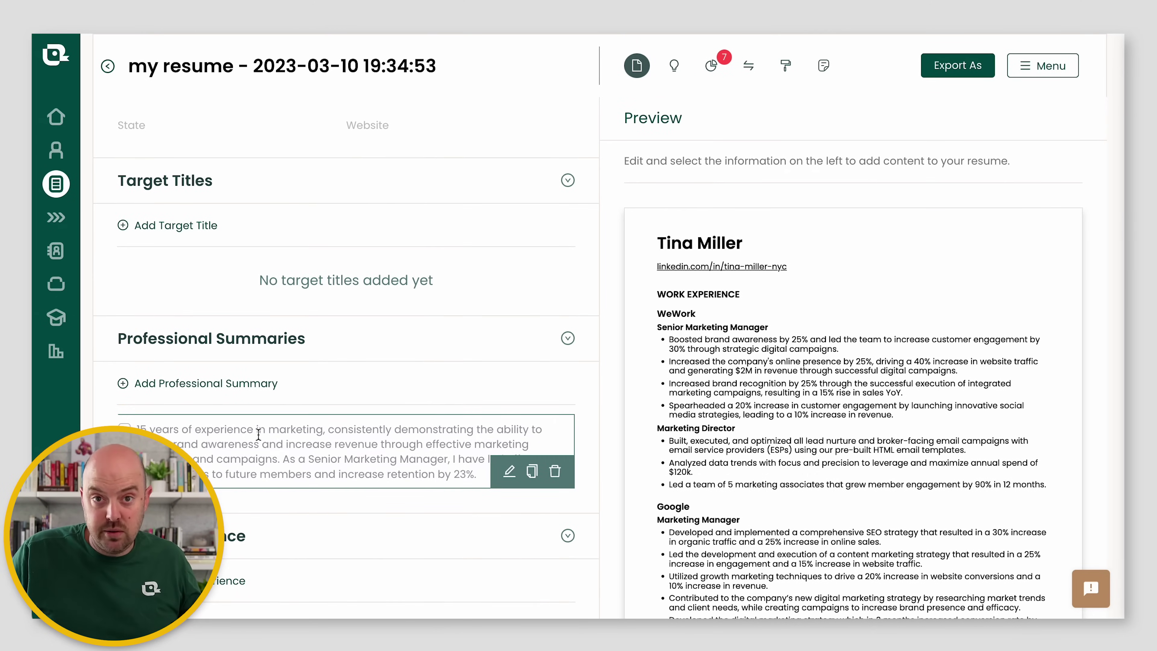
pyautogui.scroll(-3, 255, 438)
pyautogui.scroll(-4, 256, 430)
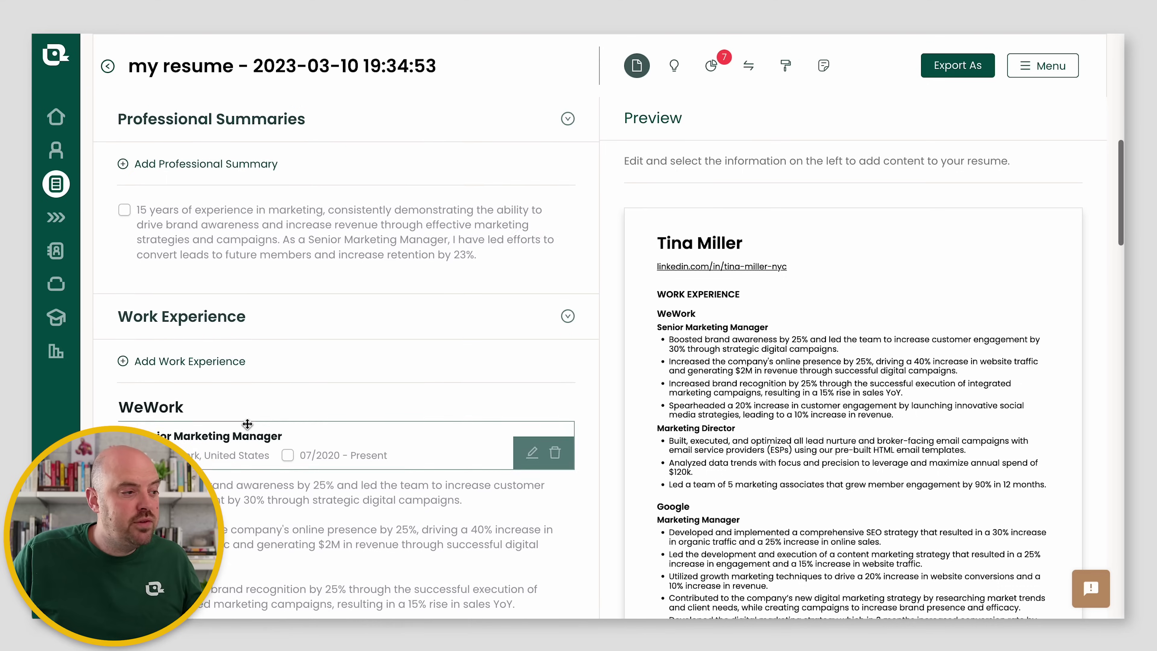
pyautogui.scroll(-3, 169, 304)
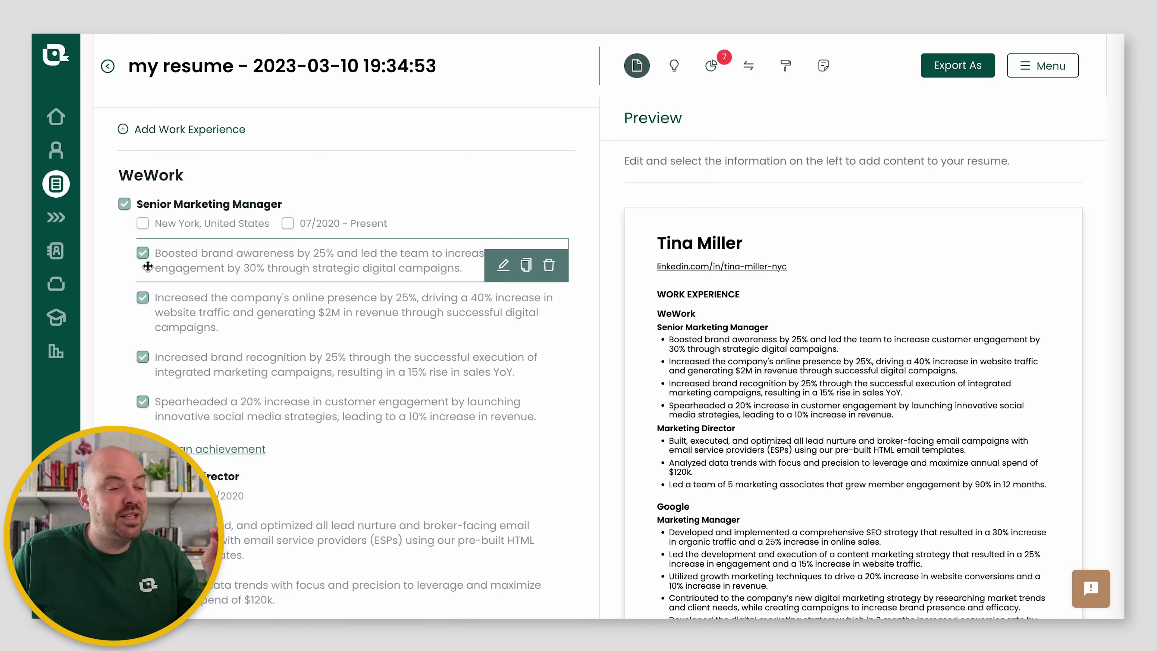
pyautogui.moveTo(152, 288)
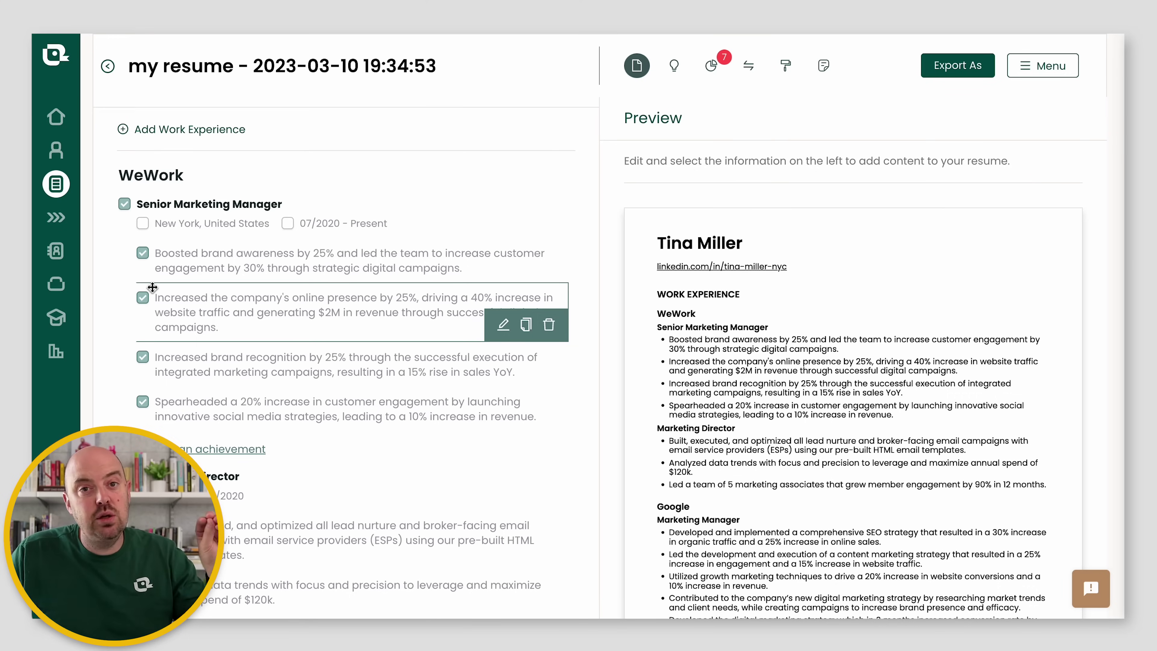
pyautogui.scroll(-8, 240, 315)
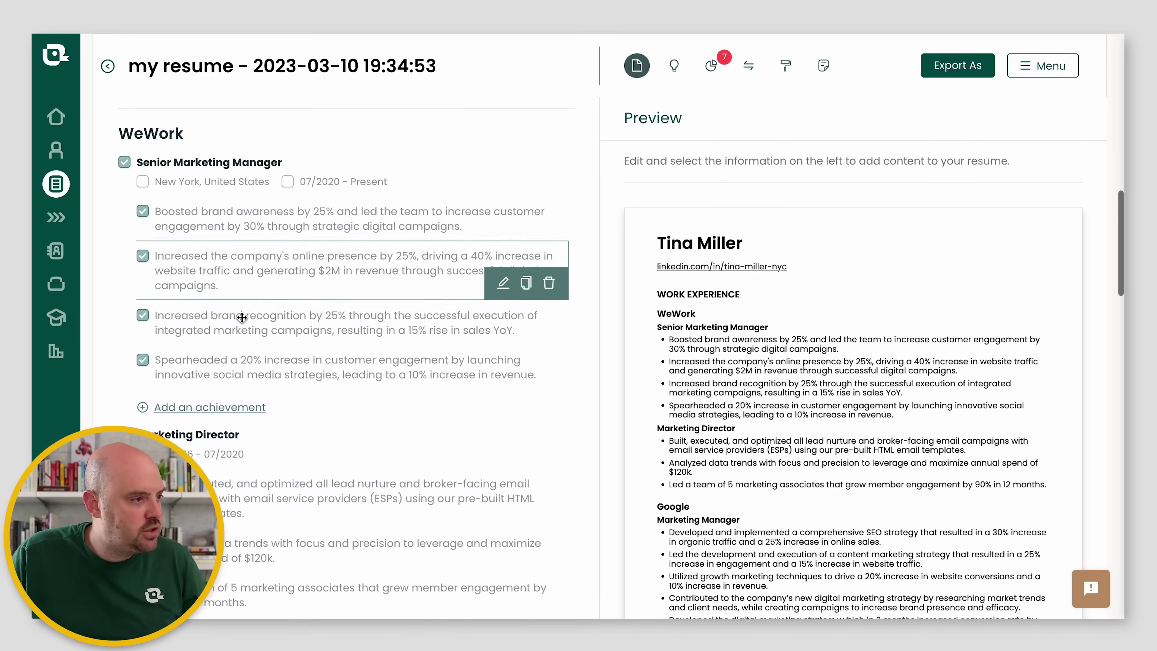
pyautogui.scroll(-15, 257, 336)
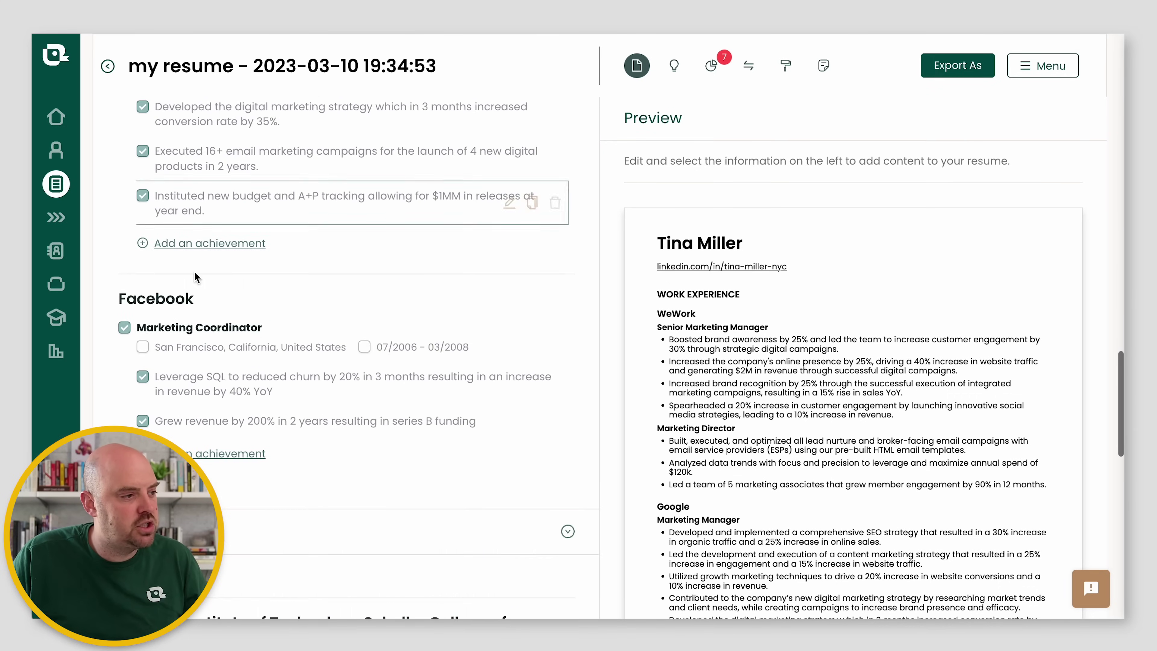
pyautogui.scroll(-4, 210, 288)
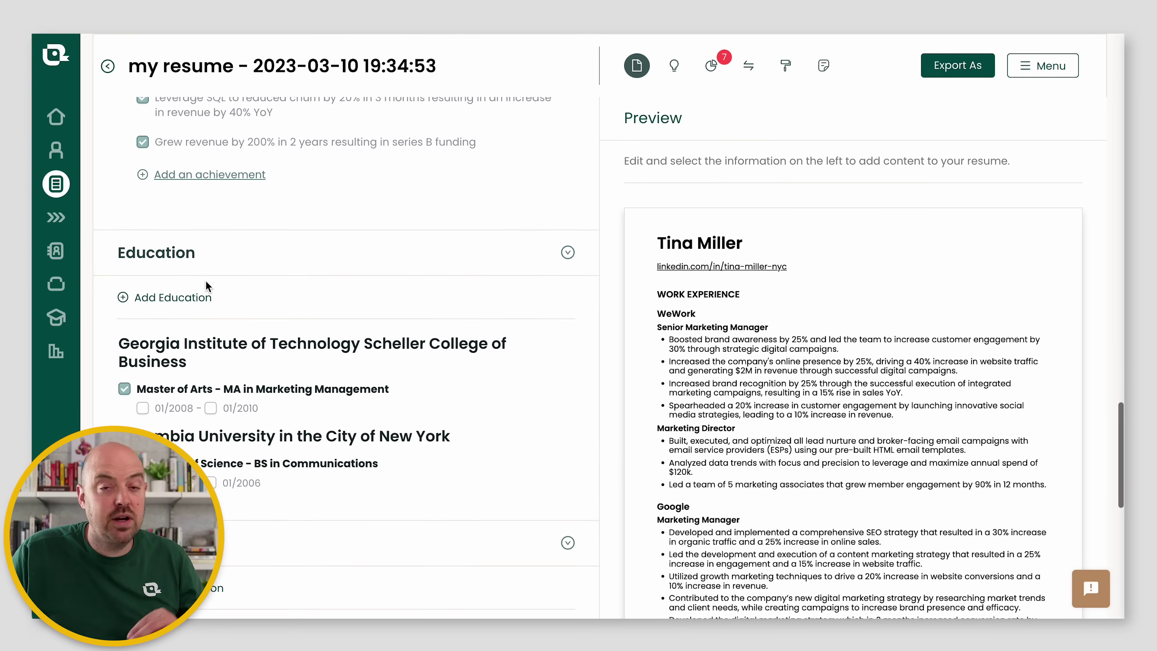
pyautogui.scroll(-10, 209, 287)
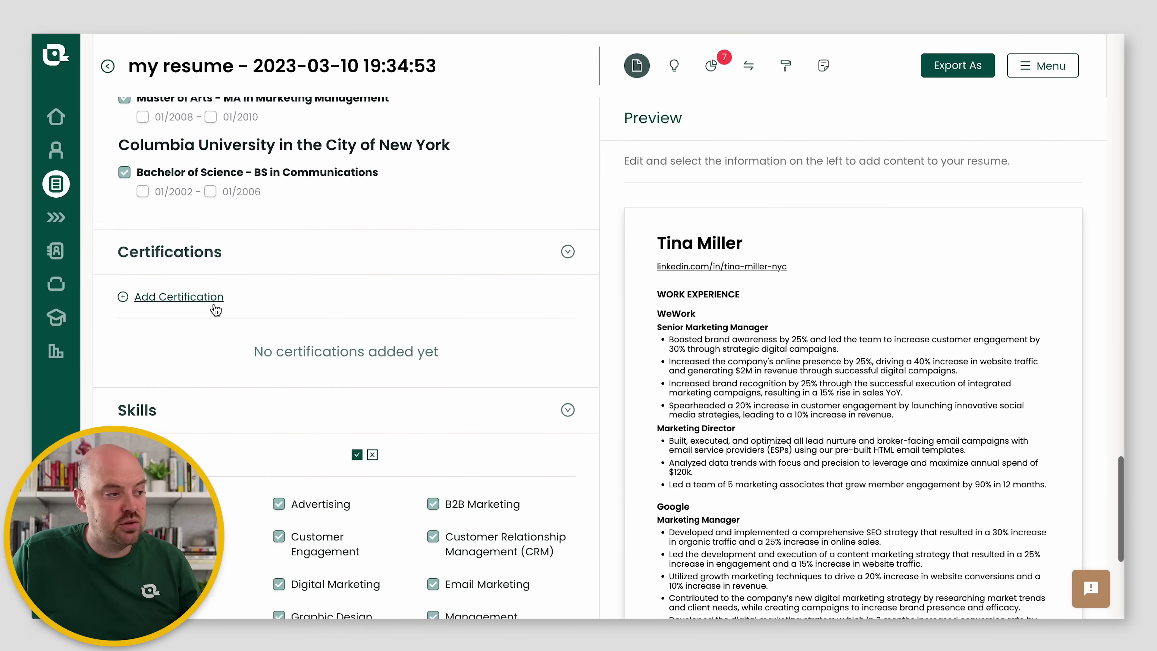
pyautogui.scroll(-2, 228, 319)
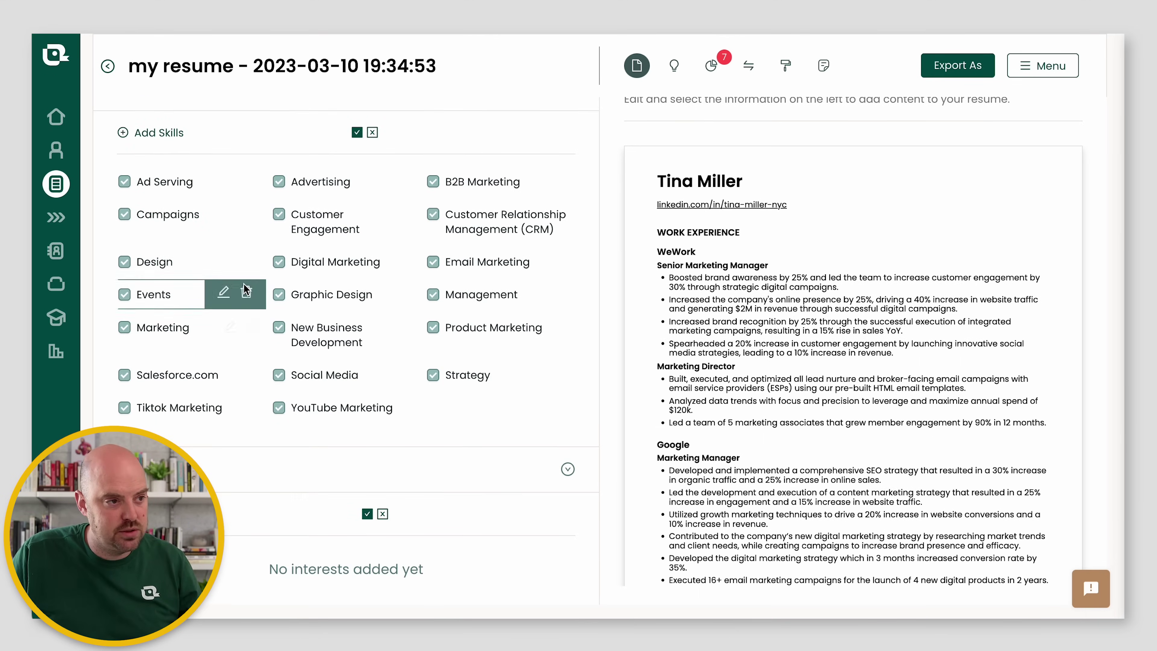
pyautogui.scroll(20, 237, 296)
pyautogui.scroll(10, 245, 291)
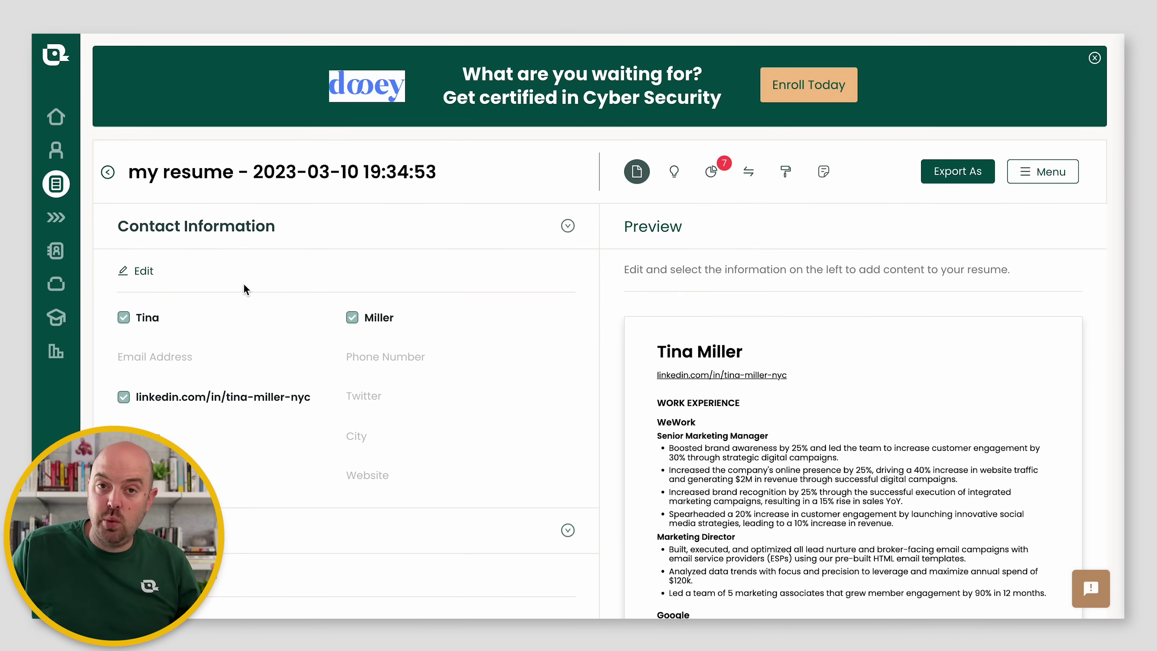
pyautogui.scroll(-6, 243, 300)
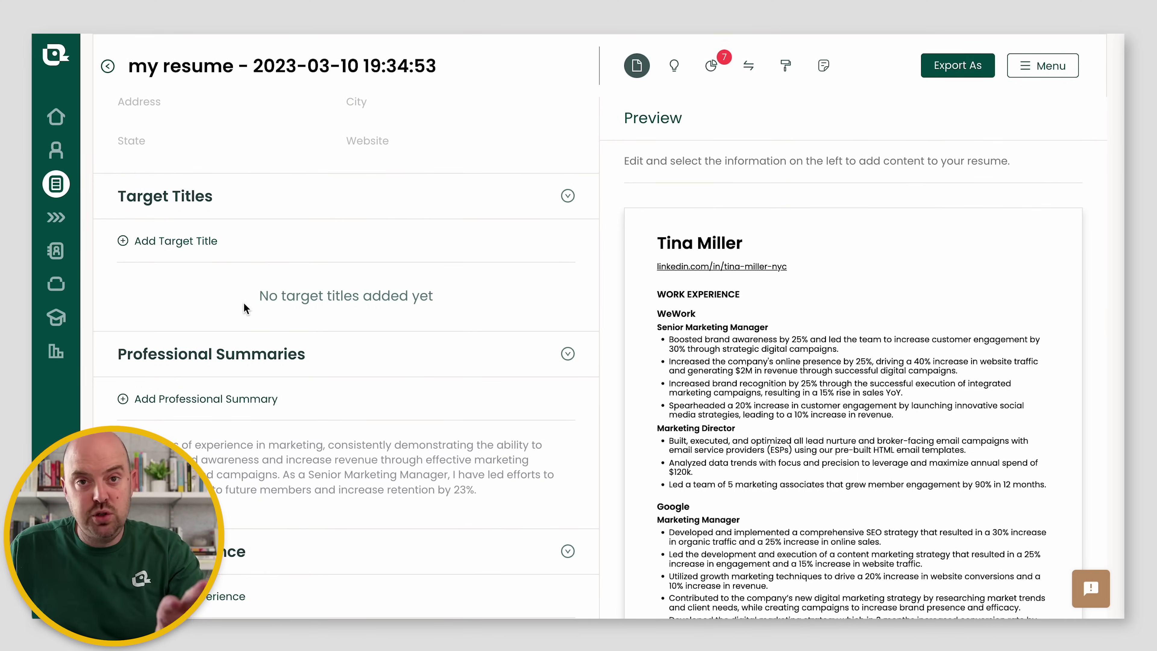
pyautogui.scroll(-2, 184, 329)
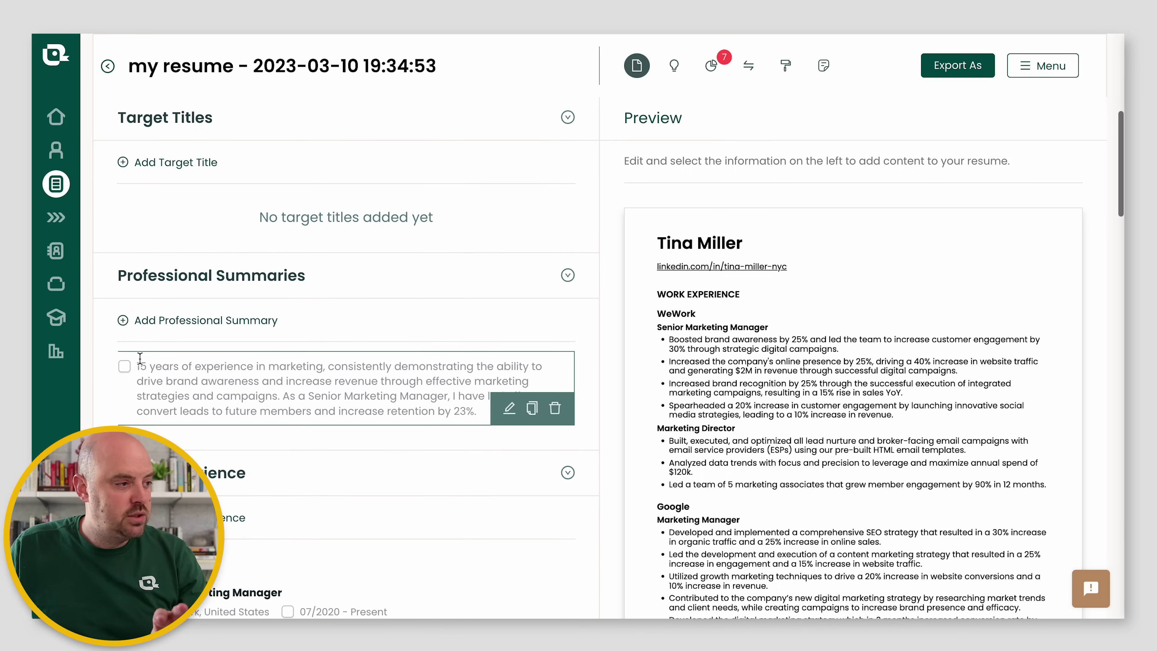
# Step: Include the professional summary and save 'Marketing Manger' as a new target title
pyautogui.click(124, 366)
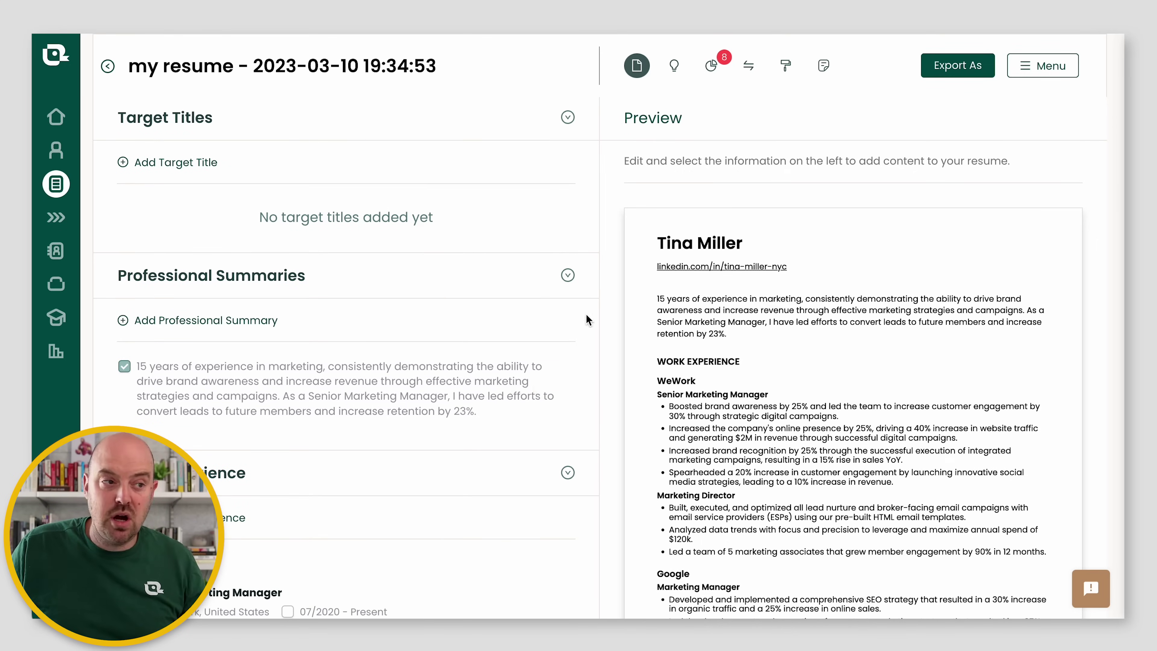
pyautogui.click(176, 162)
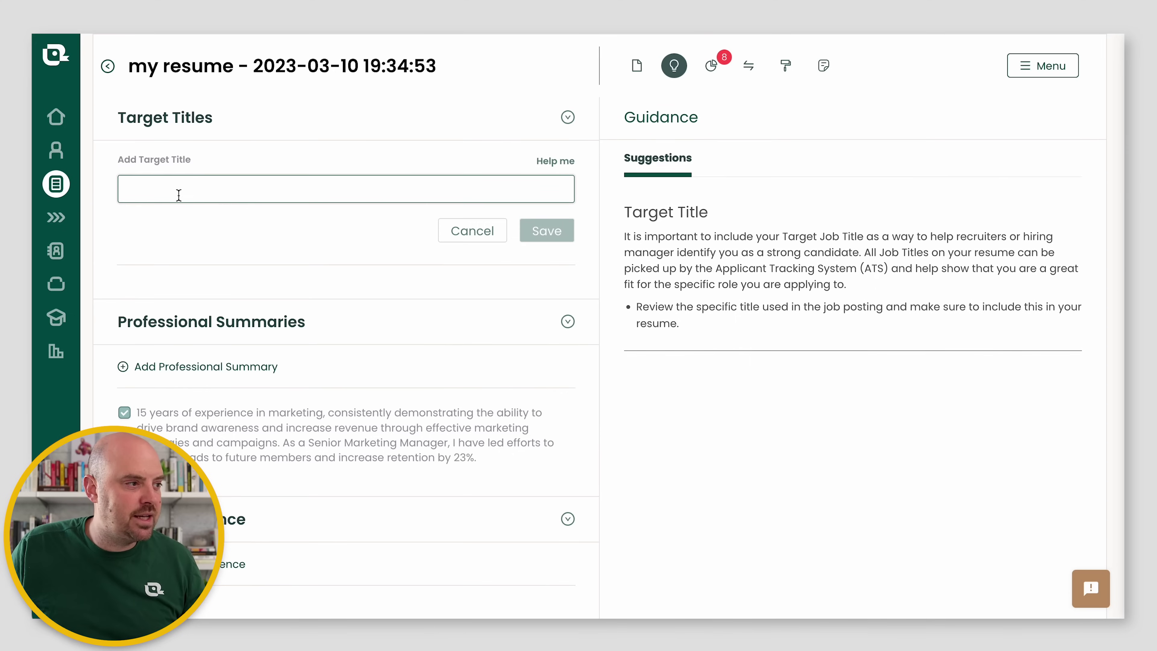
pyautogui.write('Markewt')
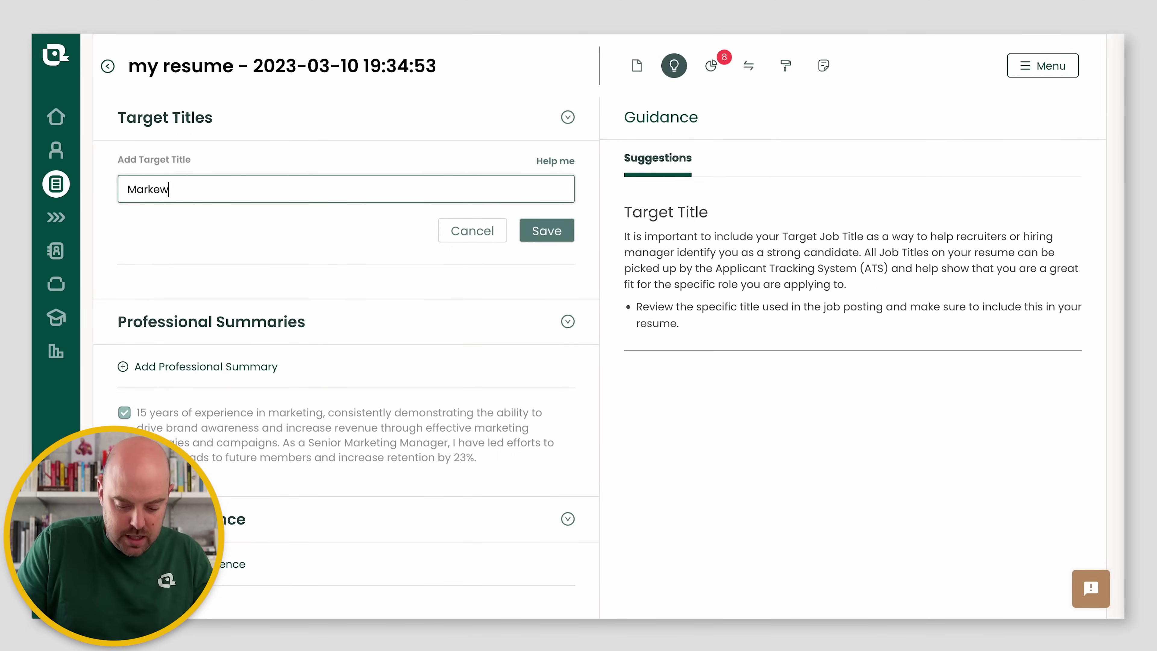
pyautogui.press('BackSpace')
pyautogui.write('tiong')
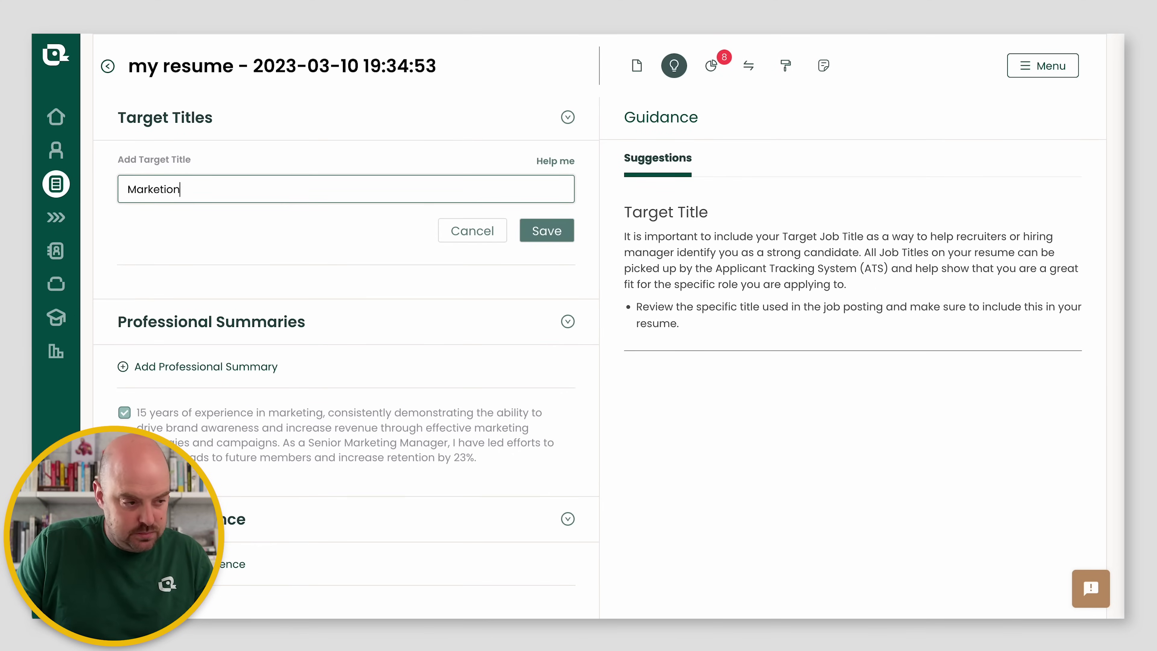
pyautogui.press('BackSpace')
pyautogui.press('BackSpace')
pyautogui.write('ng')
pyautogui.press('BackSpace')
pyautogui.press('BackSpace')
pyautogui.press('BackSpace')
pyautogui.press('BackSpace')
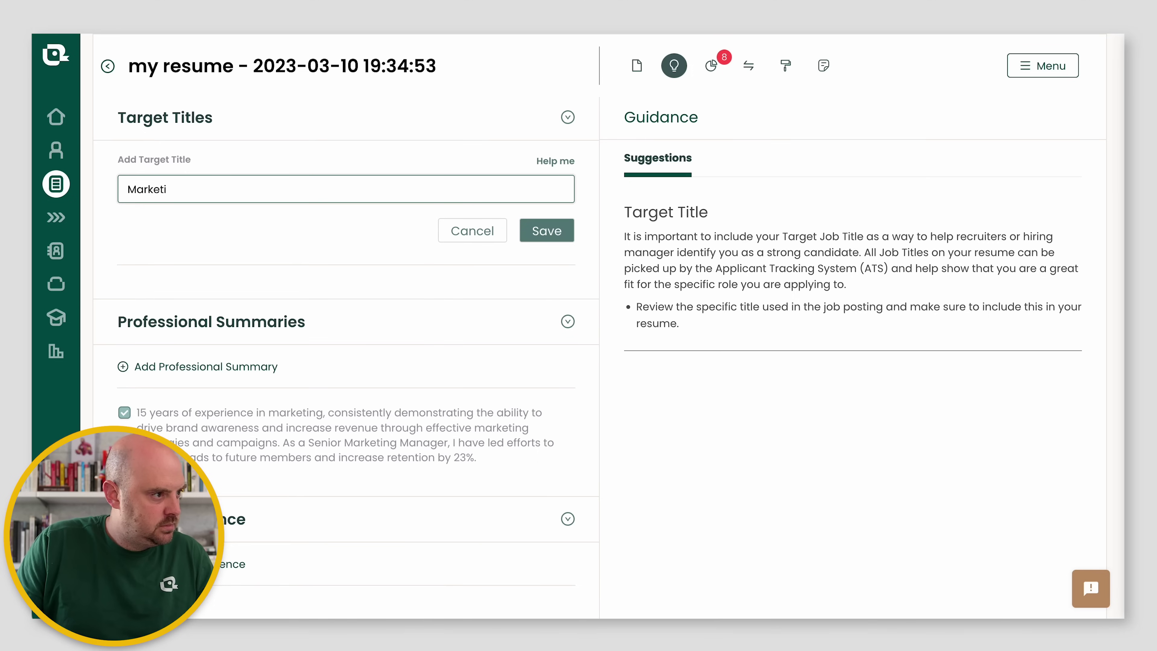
pyautogui.write('ing Manger')
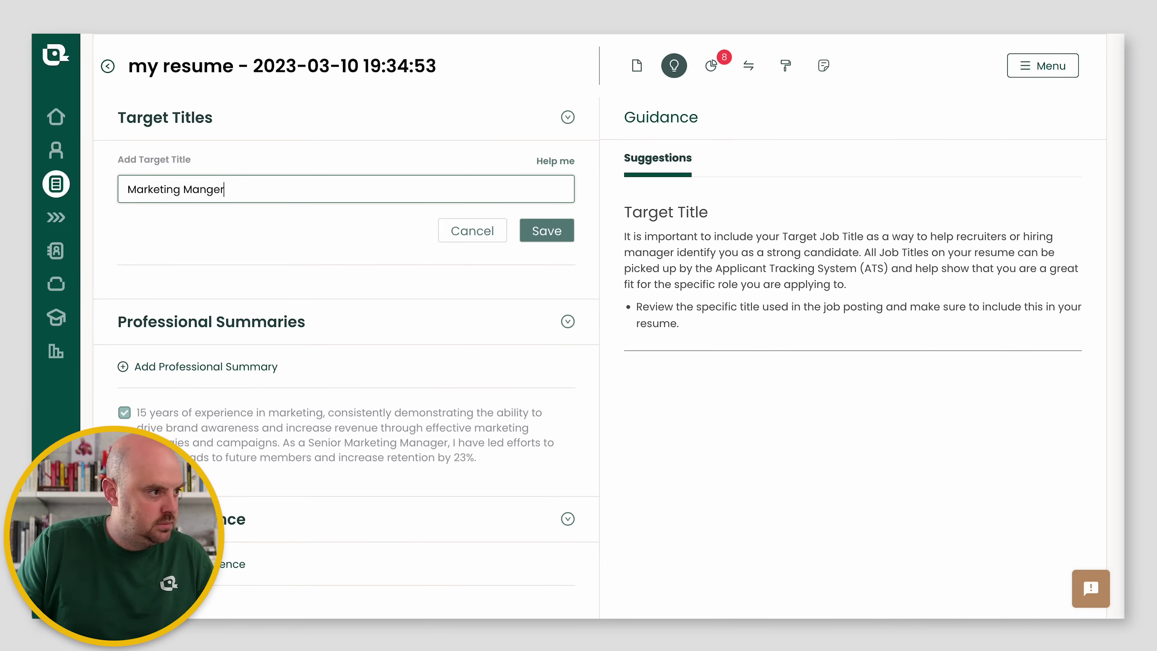
pyautogui.click(538, 234)
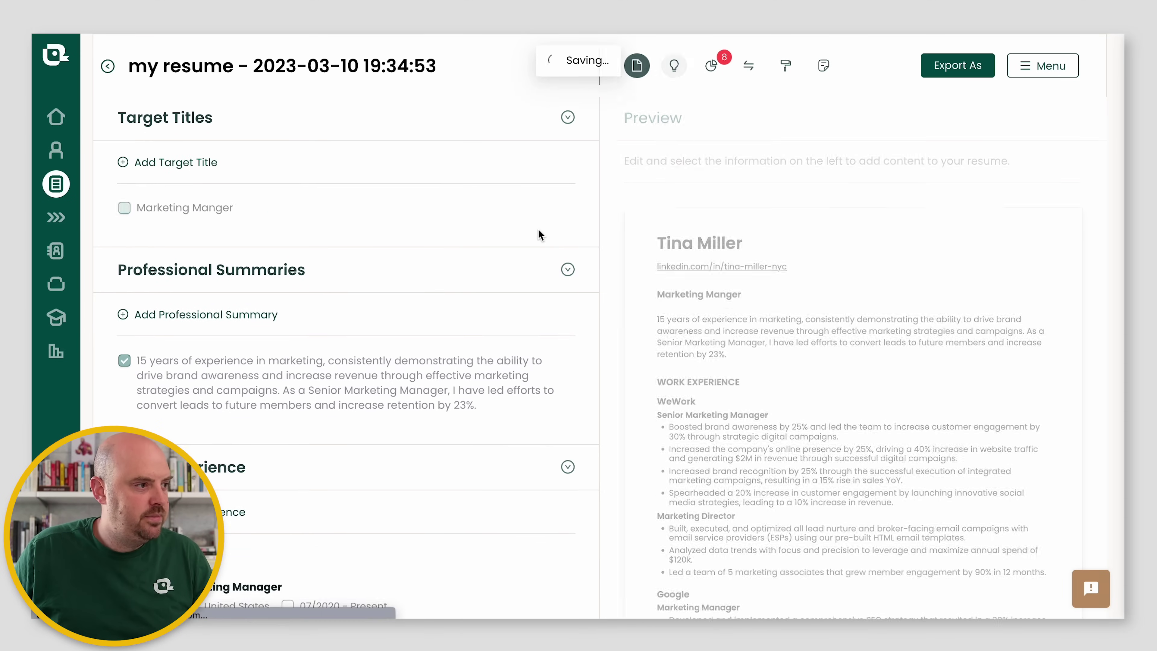
pyautogui.moveTo(531, 208)
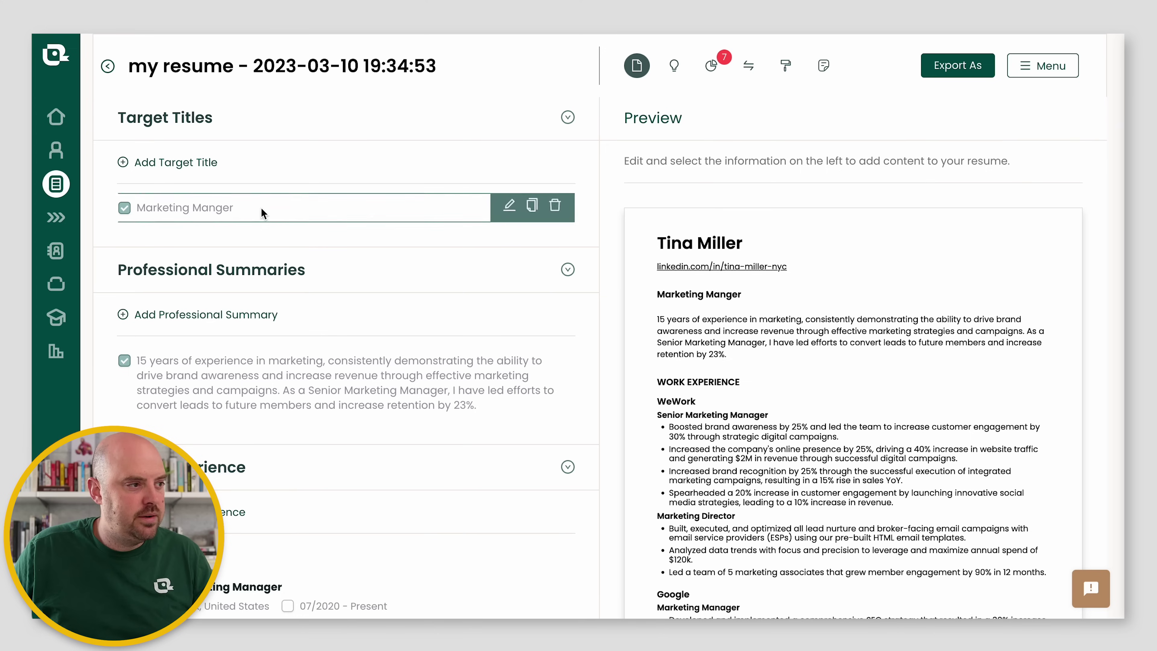
# Step: Duplicate the Marketing Manger title and save the copy renamed 'Marketing Director'
pyautogui.click(531, 208)
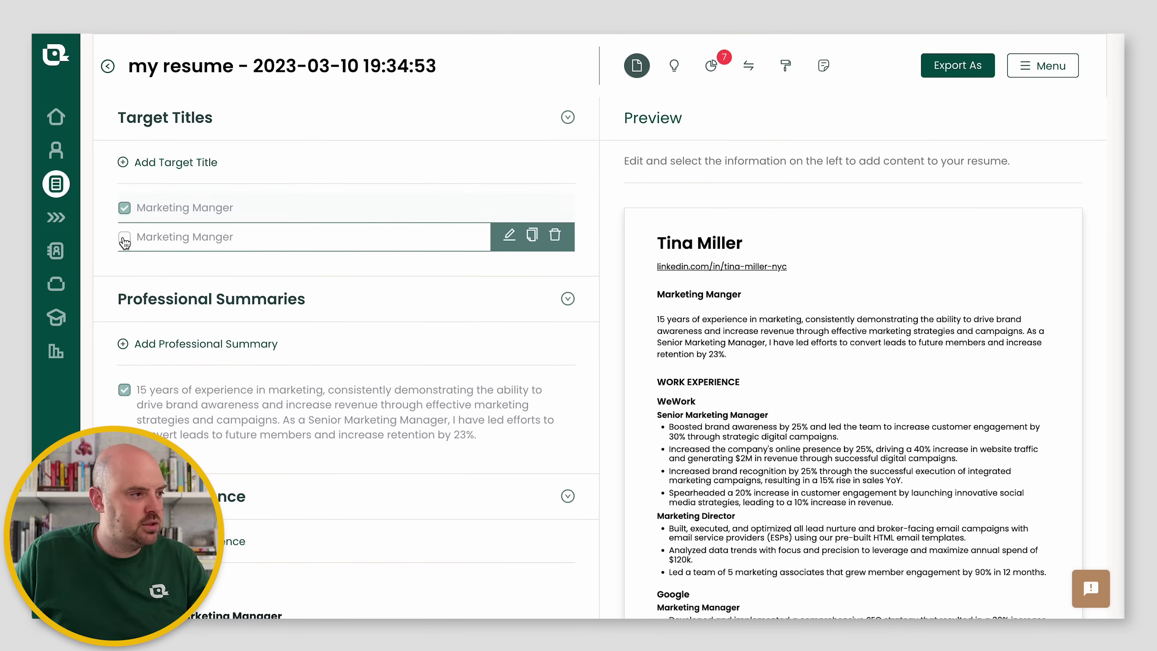
pyautogui.click(509, 234)
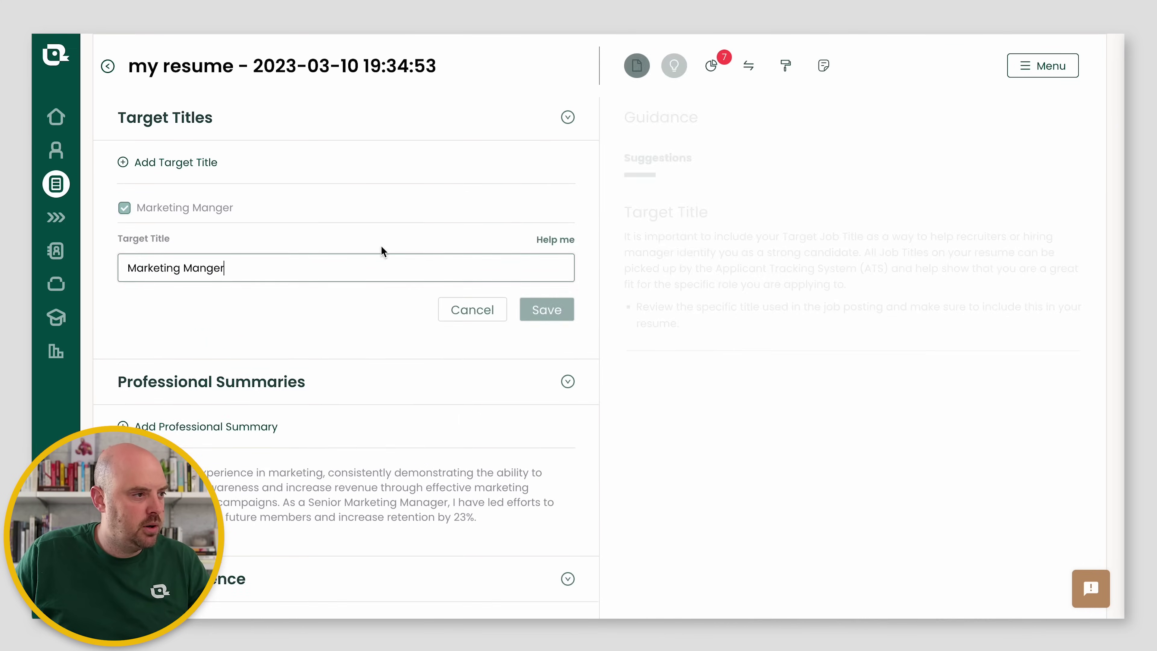
pyautogui.doubleClick(201, 267)
pyautogui.write('D')
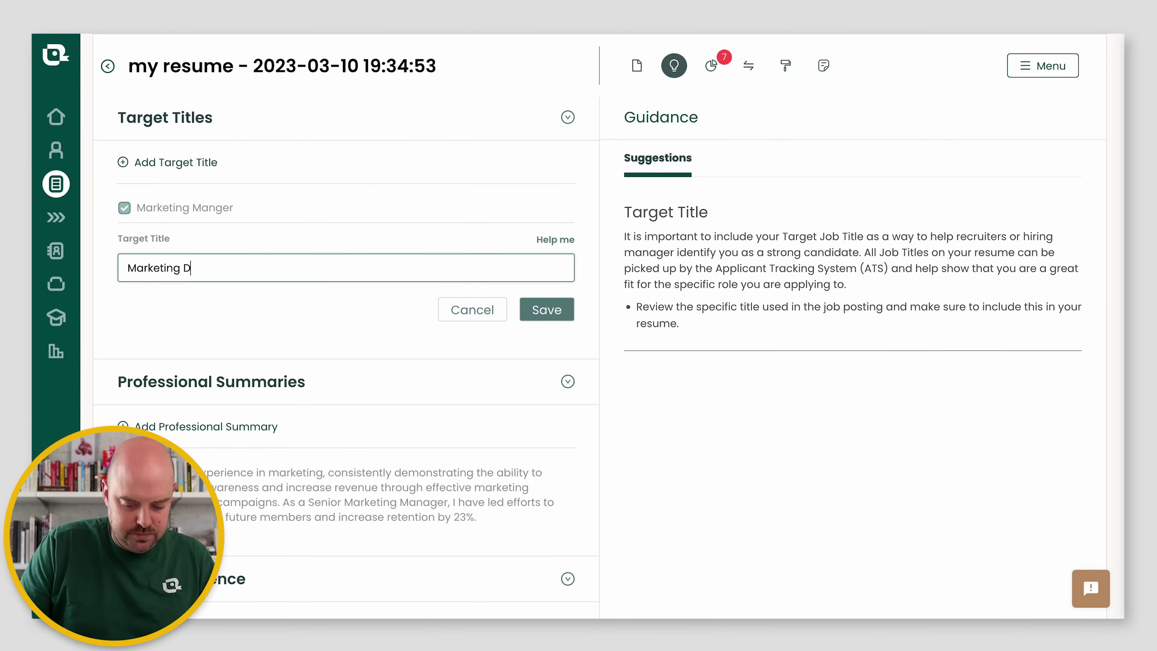
pyautogui.write('irector')
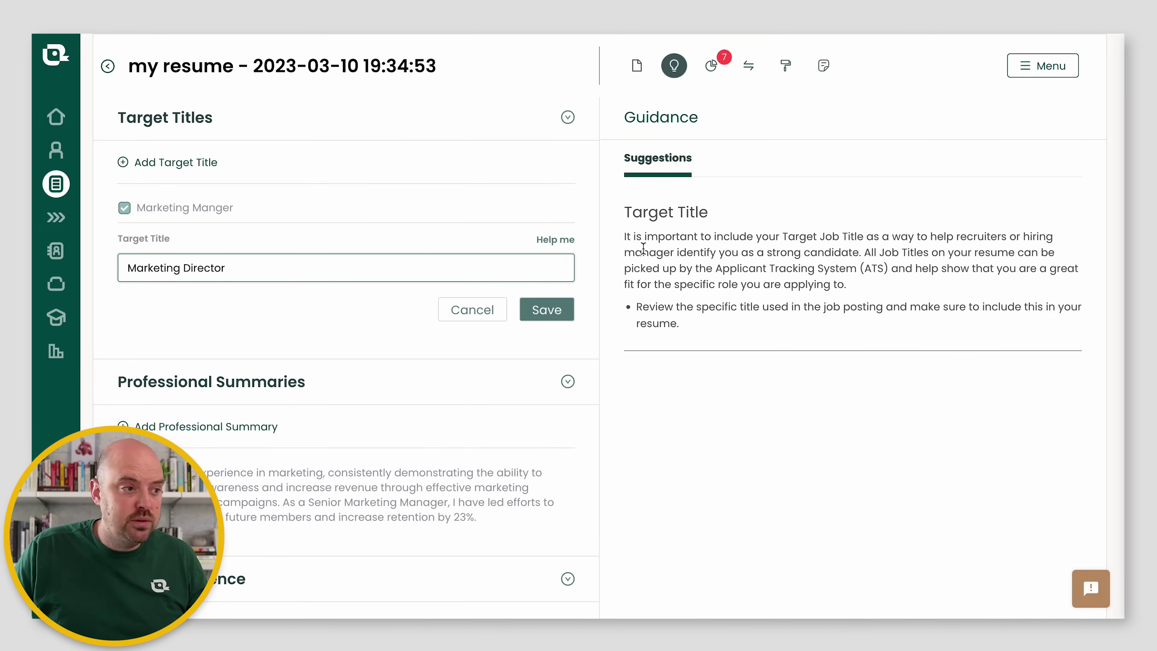
pyautogui.click(561, 307)
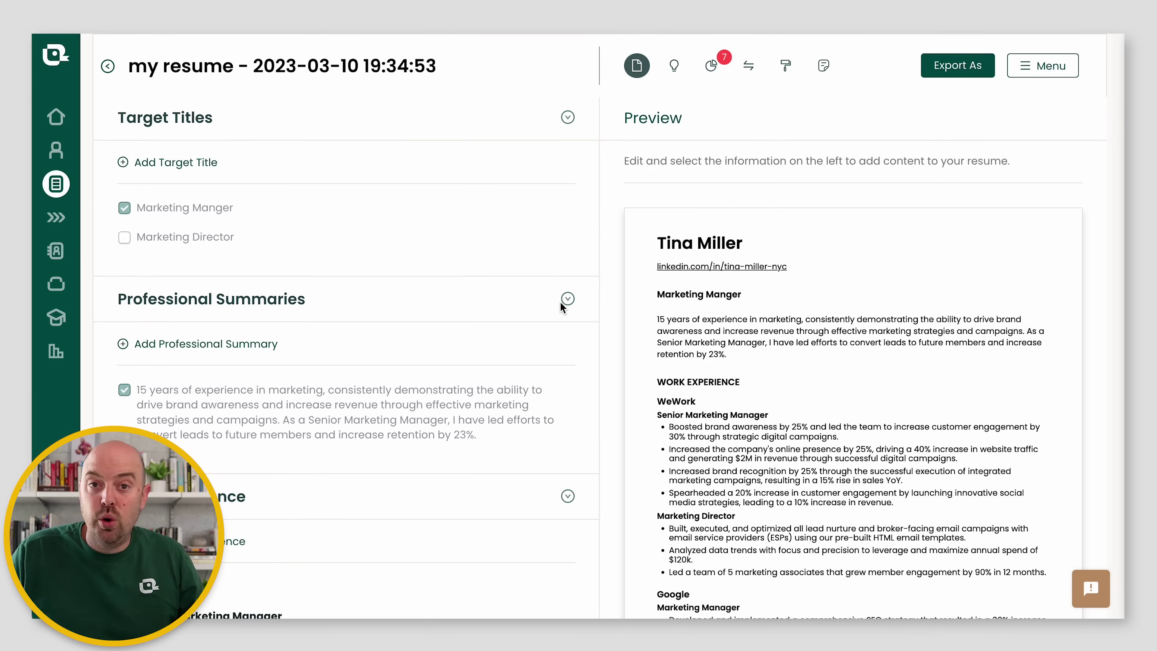
# Step: Check Marketing Director so it replaces Marketing Manger under the name in the preview
pyautogui.click(123, 240)
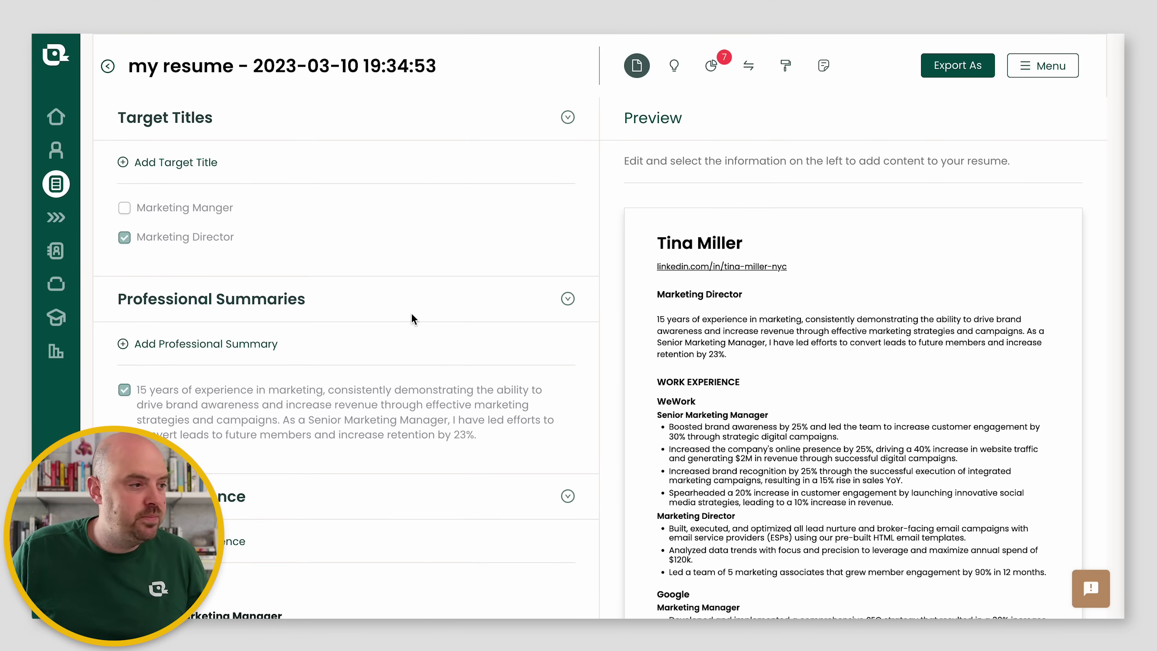
pyautogui.scroll(-2, 347, 322)
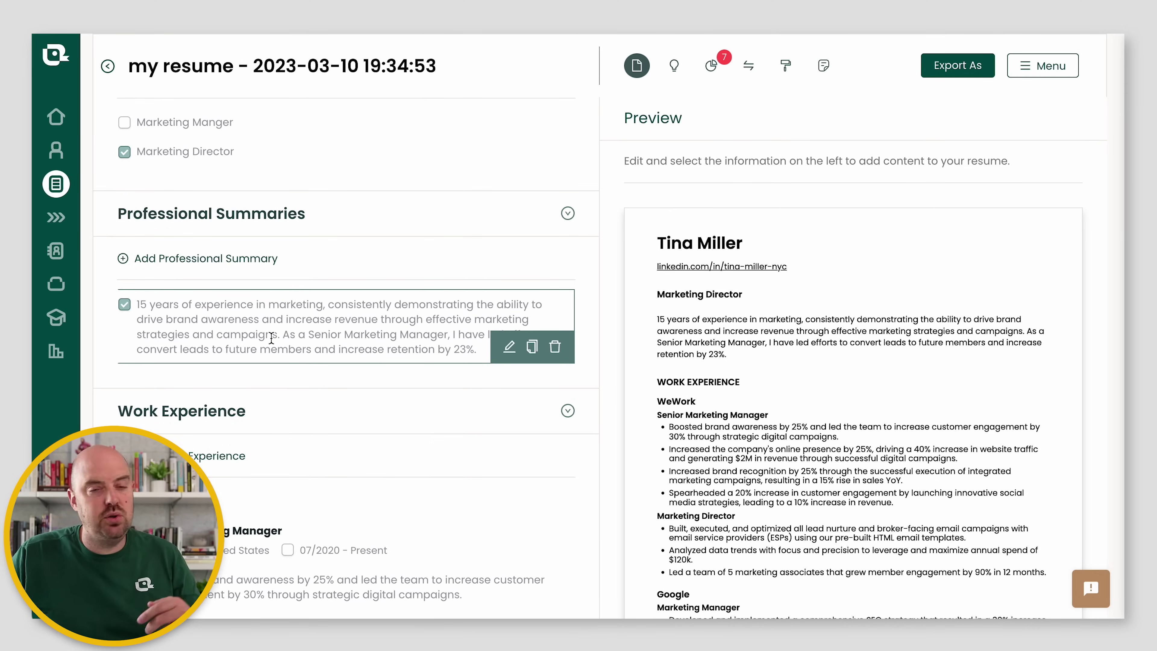
pyautogui.scroll(-4, 271, 337)
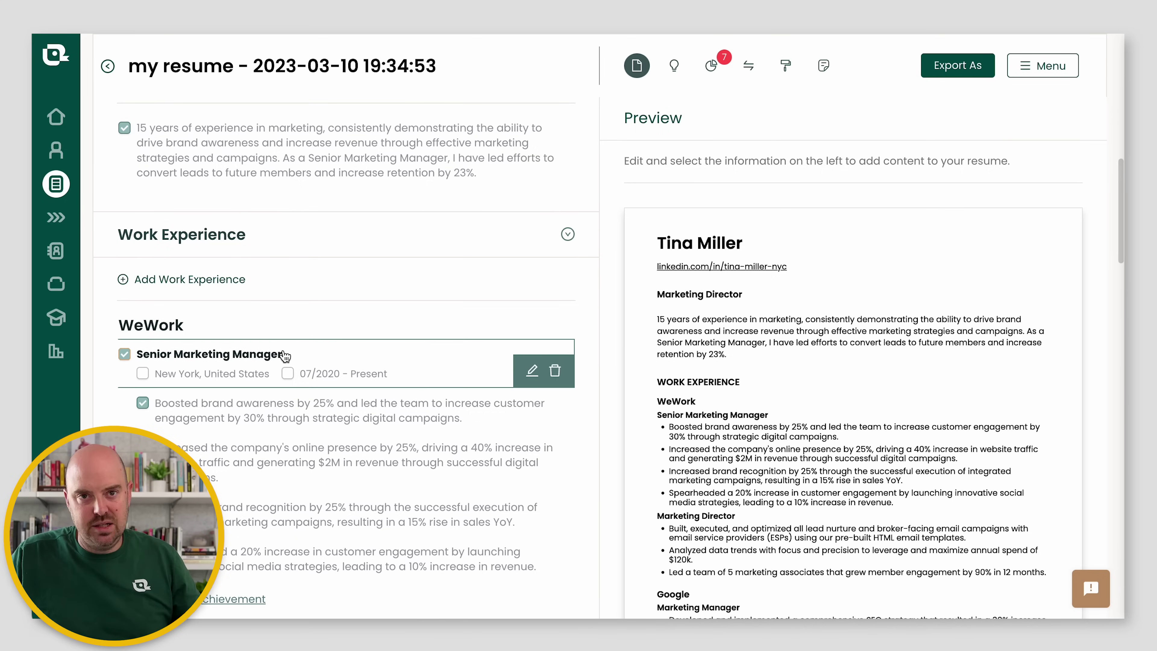
pyautogui.scroll(-3, 285, 356)
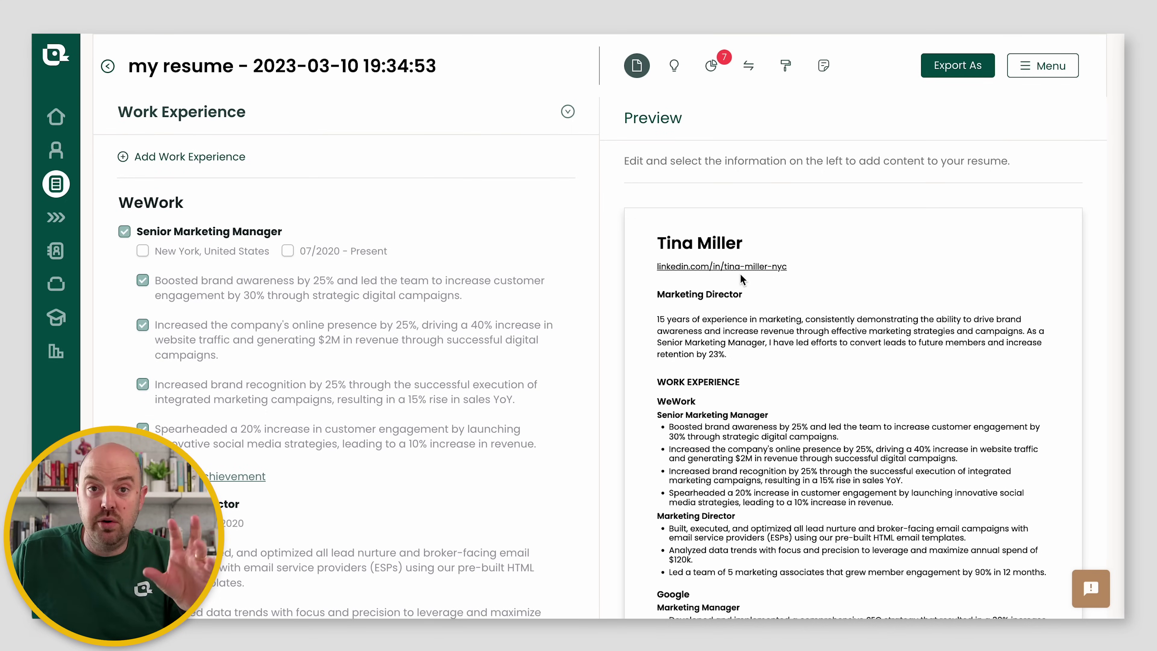
pyautogui.scroll(10, 301, 216)
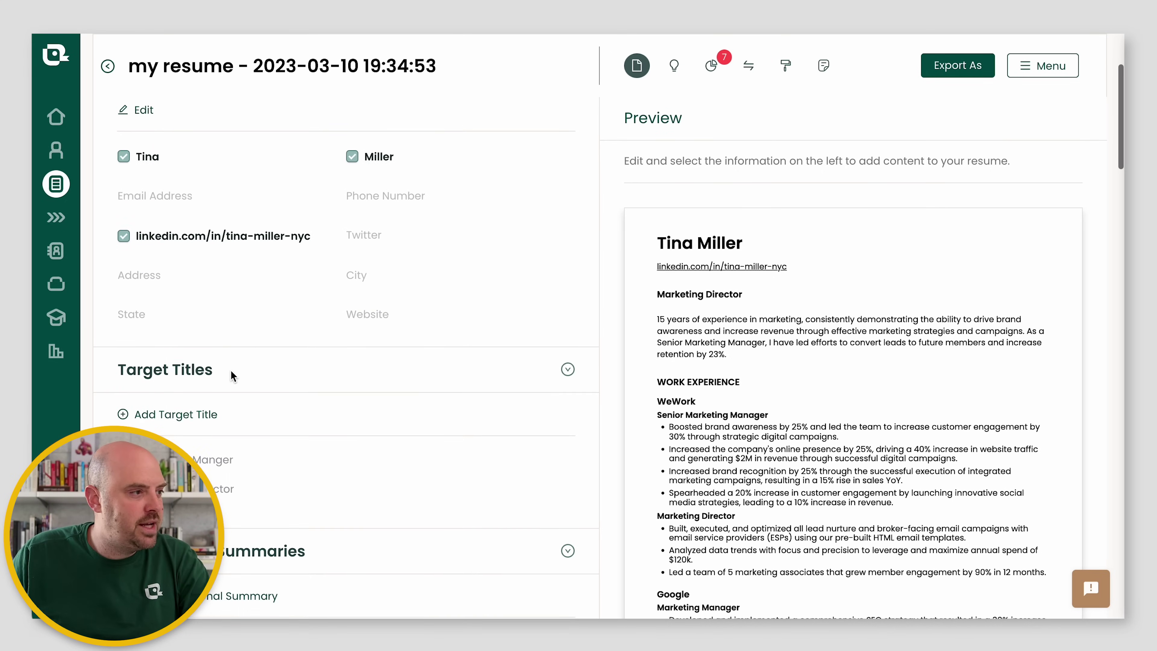
pyautogui.scroll(3, 231, 370)
# Step: Fill in the contact email address and phone number from the autofill suggestions
pyautogui.click(146, 262)
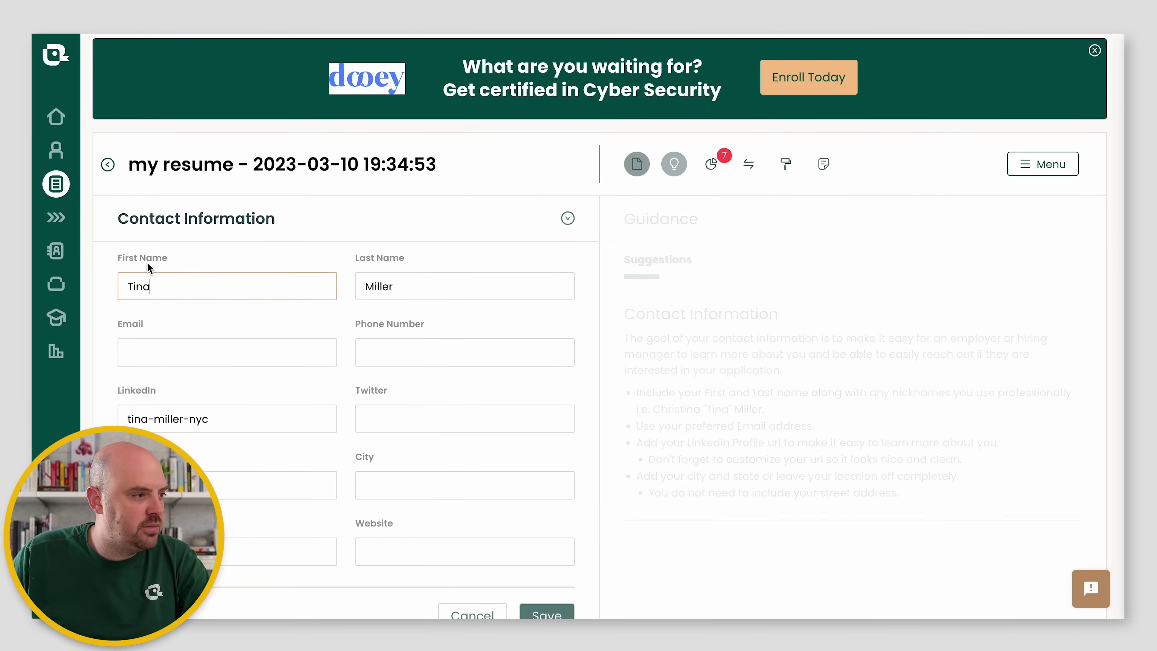
pyautogui.click(328, 345)
pyautogui.click(272, 388)
pyautogui.click(447, 349)
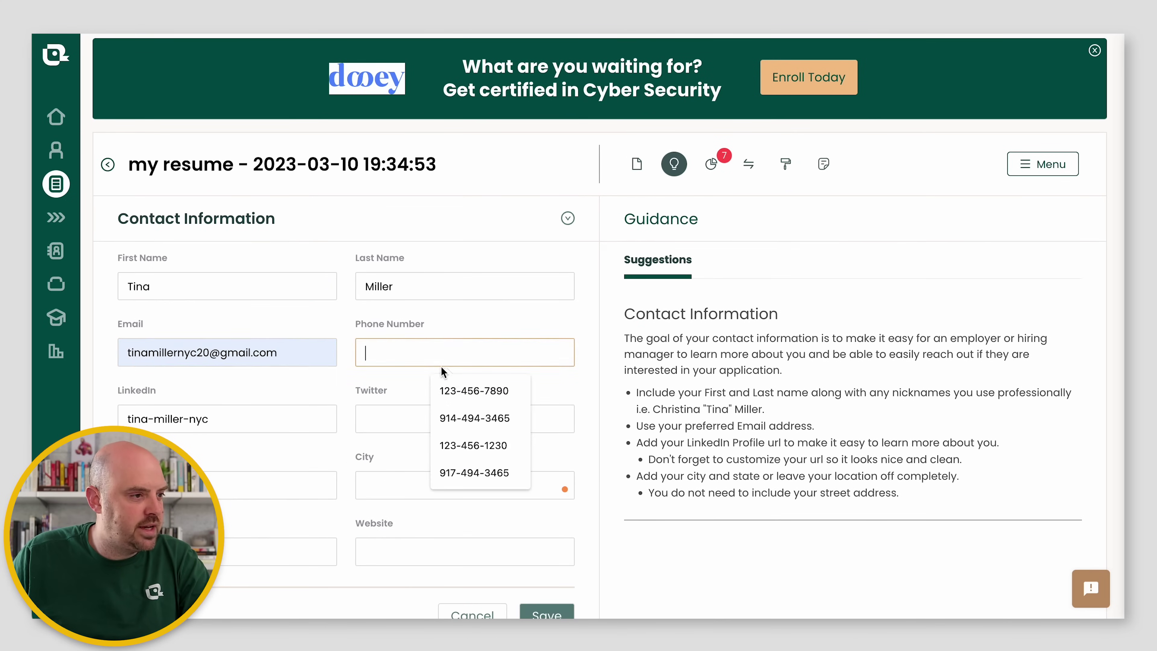
pyautogui.click(456, 387)
pyautogui.click(456, 419)
# Step: Pick the suggested city, add the state, and save the contact information
pyautogui.click(218, 489)
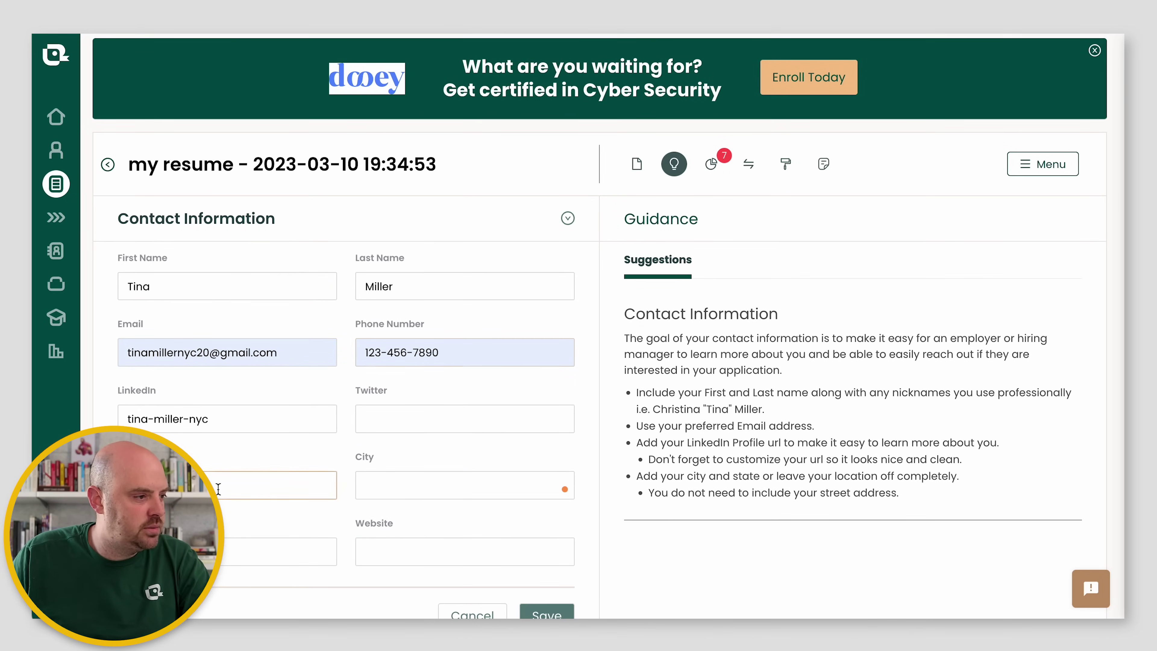
pyautogui.scroll(-2, 319, 445)
pyautogui.click(438, 368)
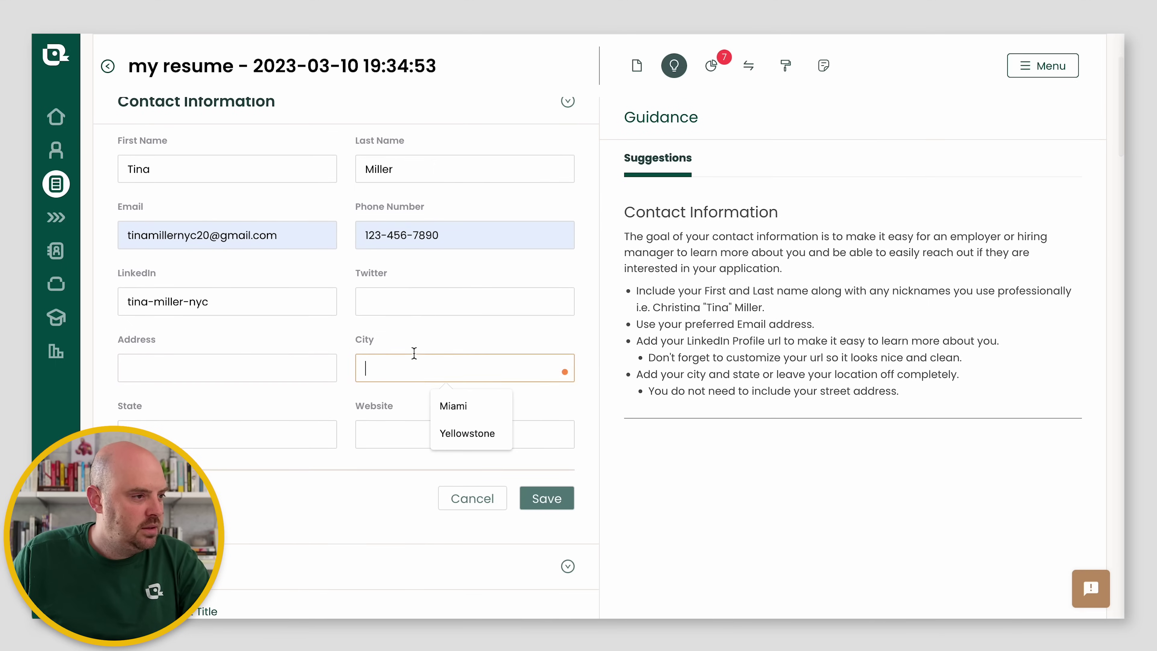
pyautogui.click(456, 403)
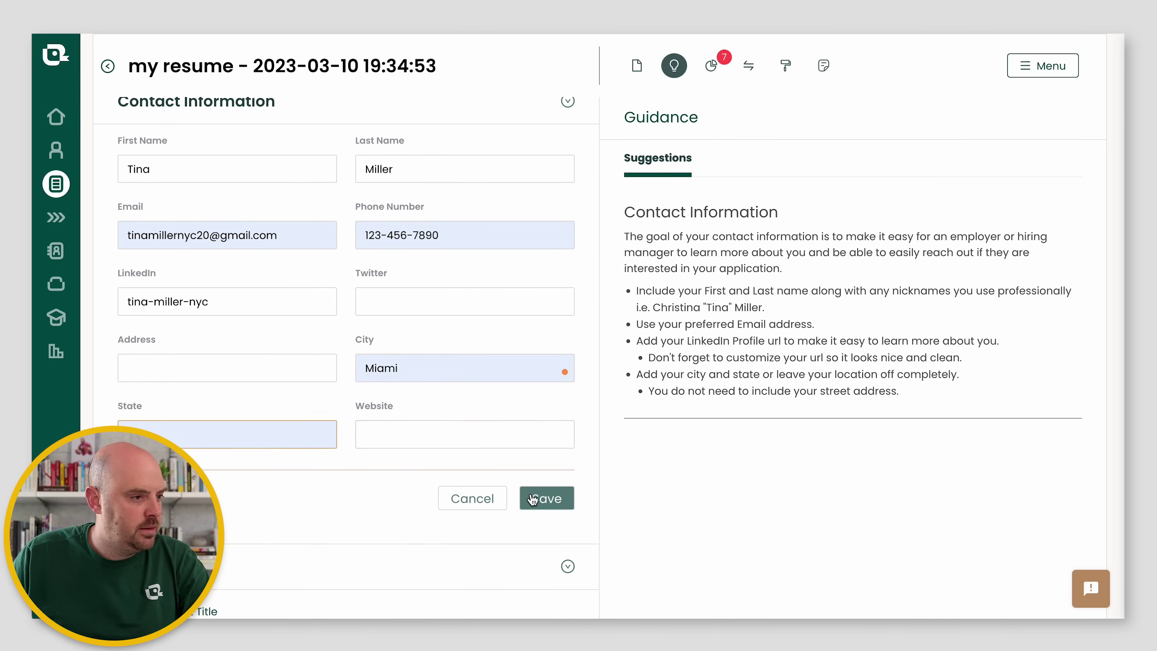
pyautogui.click(561, 499)
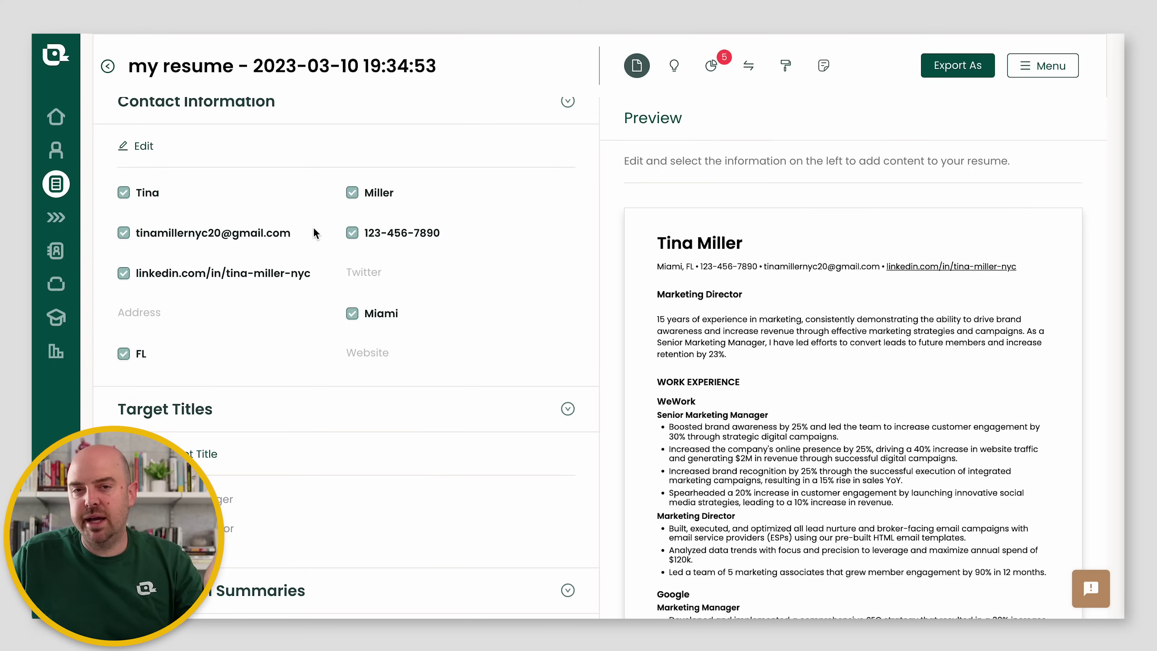
pyautogui.scroll(-10, 348, 322)
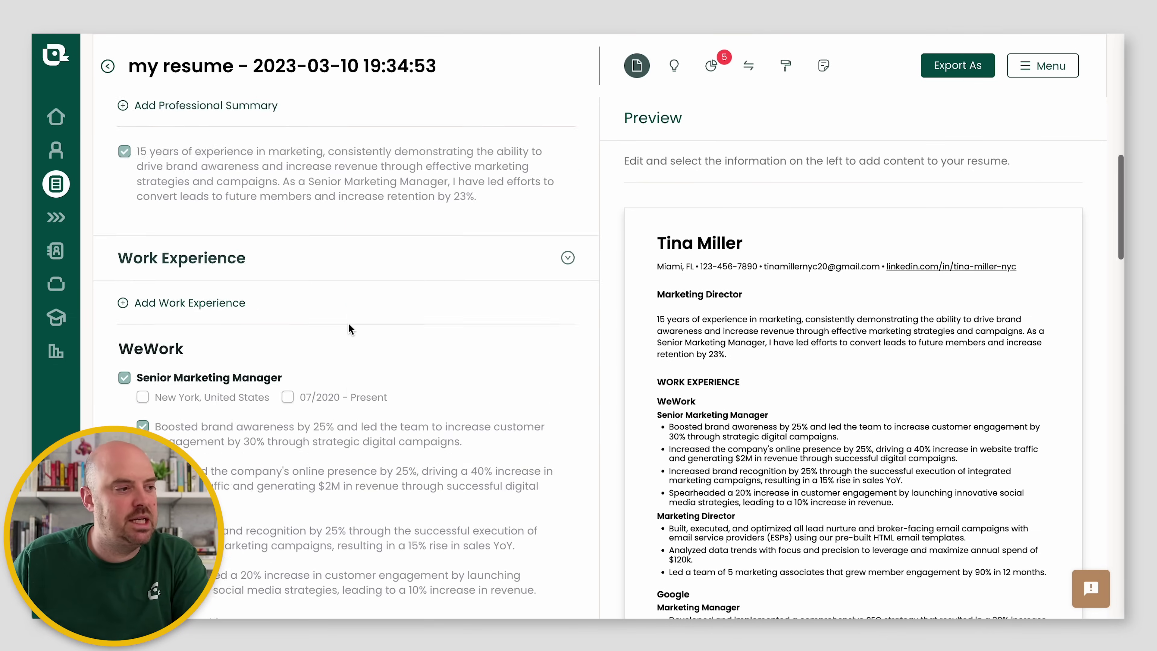
pyautogui.scroll(15, 348, 322)
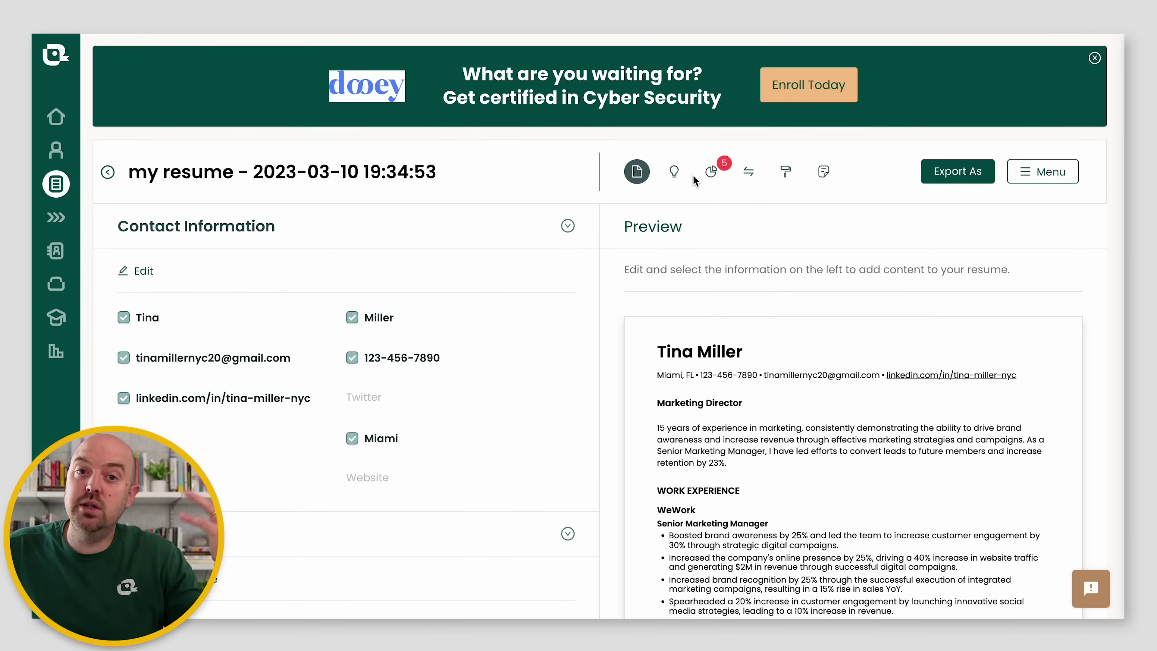
# Step: Open the Resume Analysis score and expand the 'Number of Achievements in Resume' issue
pyautogui.click(674, 172)
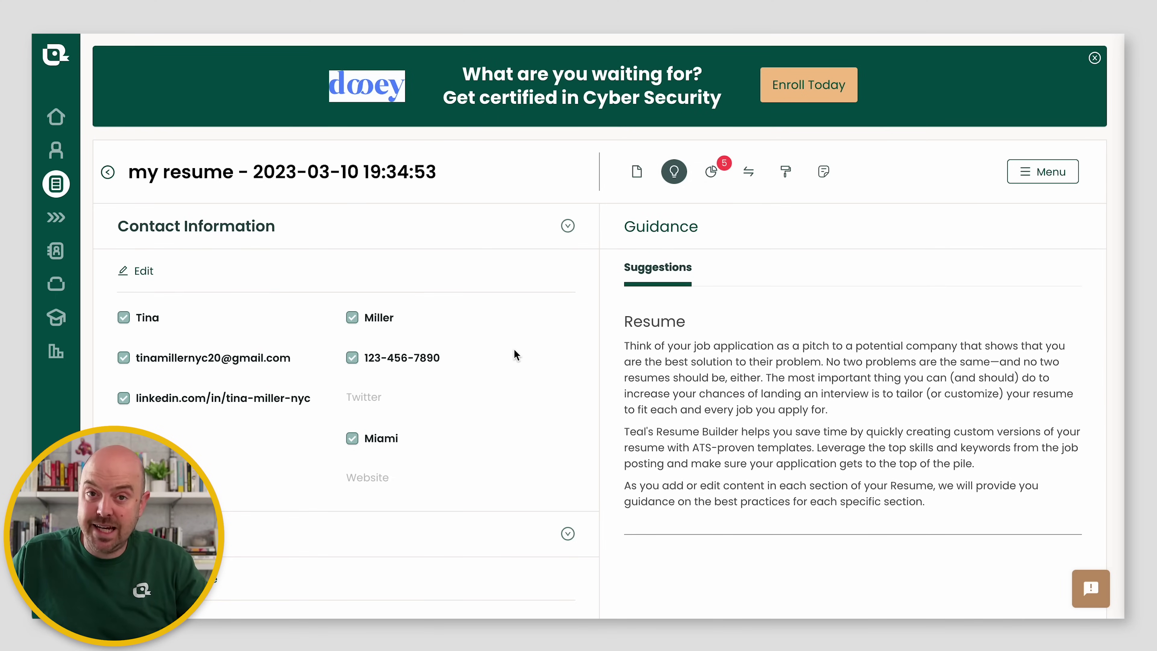
pyautogui.click(710, 172)
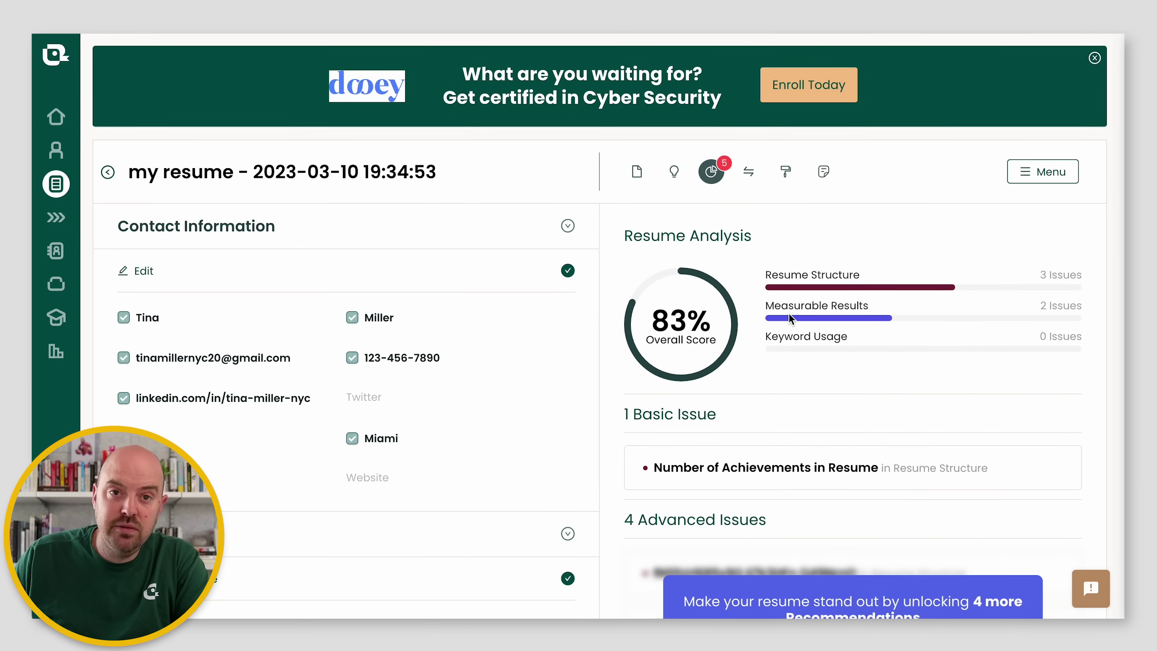
pyautogui.scroll(-2, 791, 322)
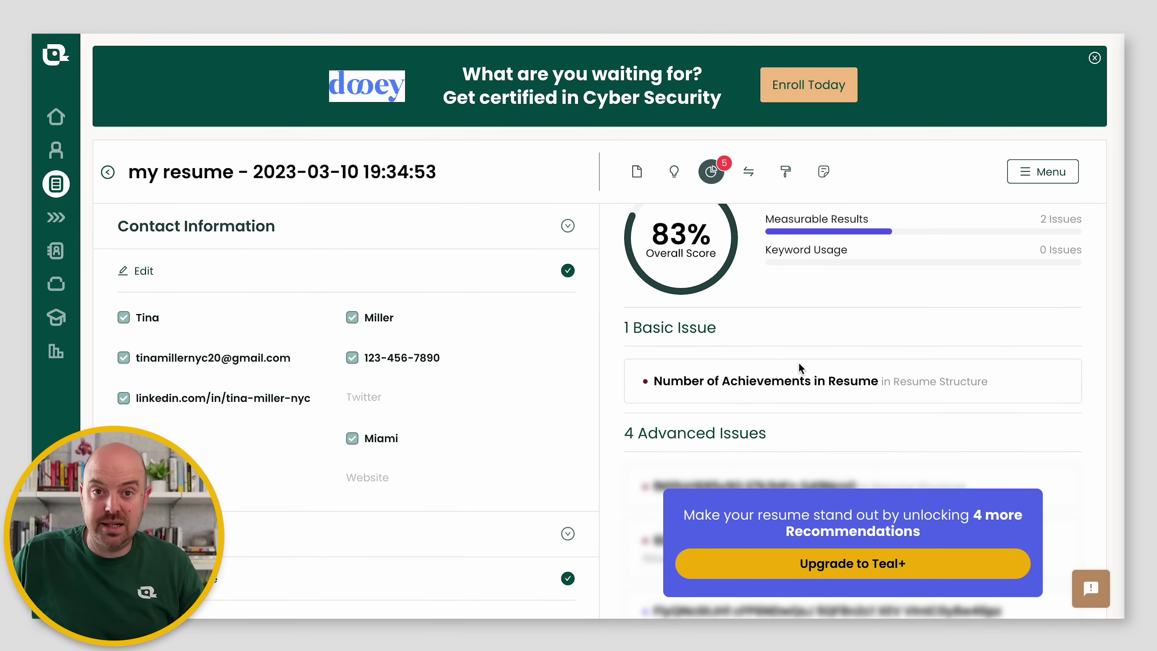
pyautogui.scroll(-1, 768, 406)
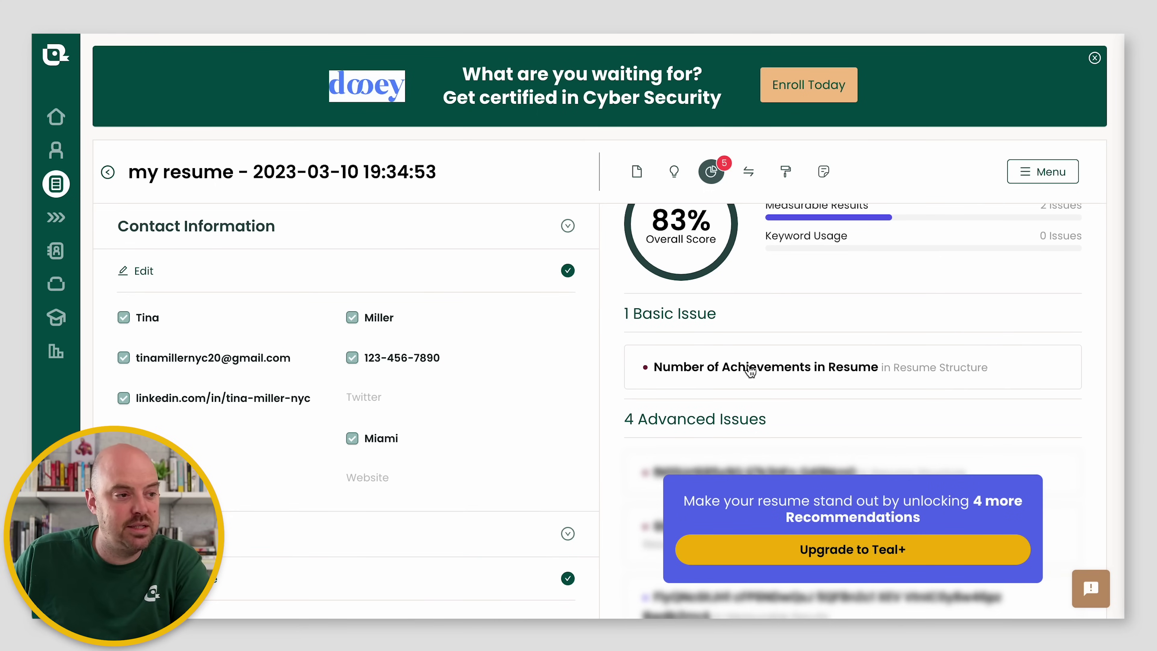
pyautogui.click(774, 376)
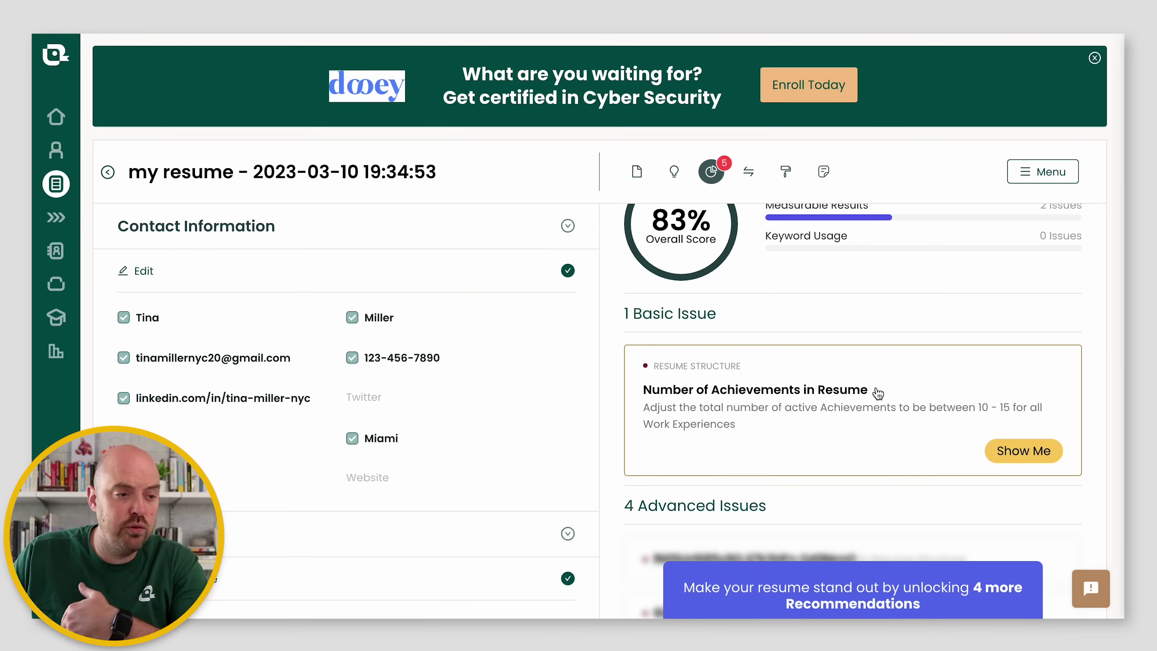
# Step: Show the preview and uncheck extra Google achievements, keeping three Marketing Manager bullets
pyautogui.click(1024, 451)
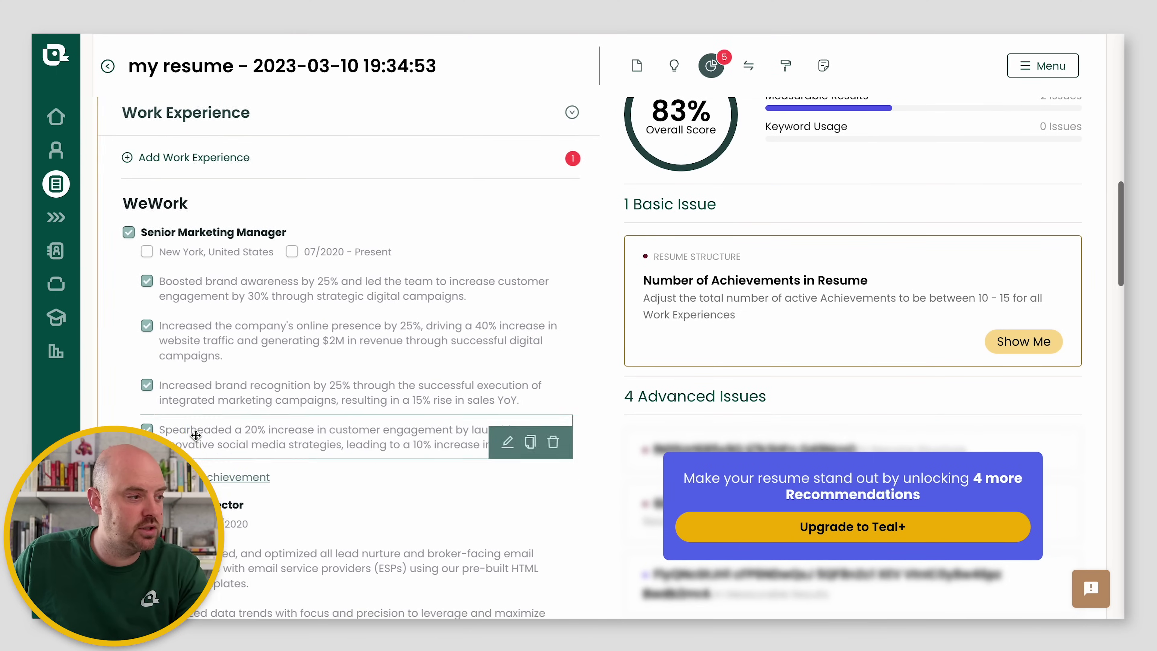
pyautogui.scroll(-5, 196, 449)
pyautogui.scroll(-5, 346, 356)
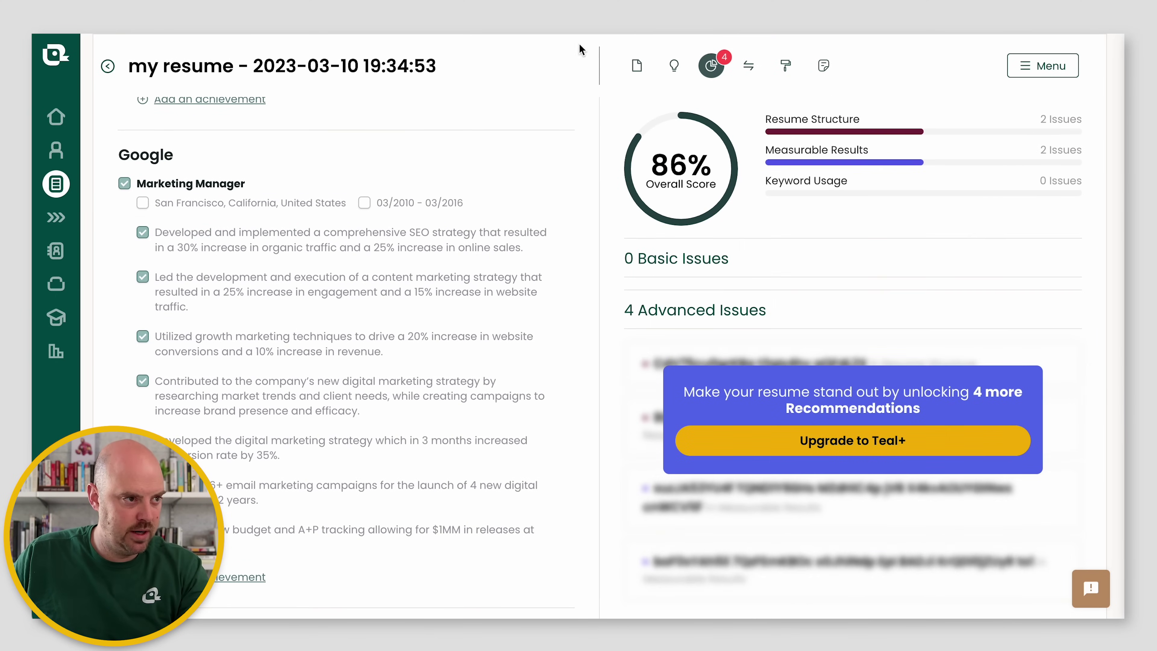
pyautogui.click(637, 65)
pyautogui.scroll(-8, 706, 356)
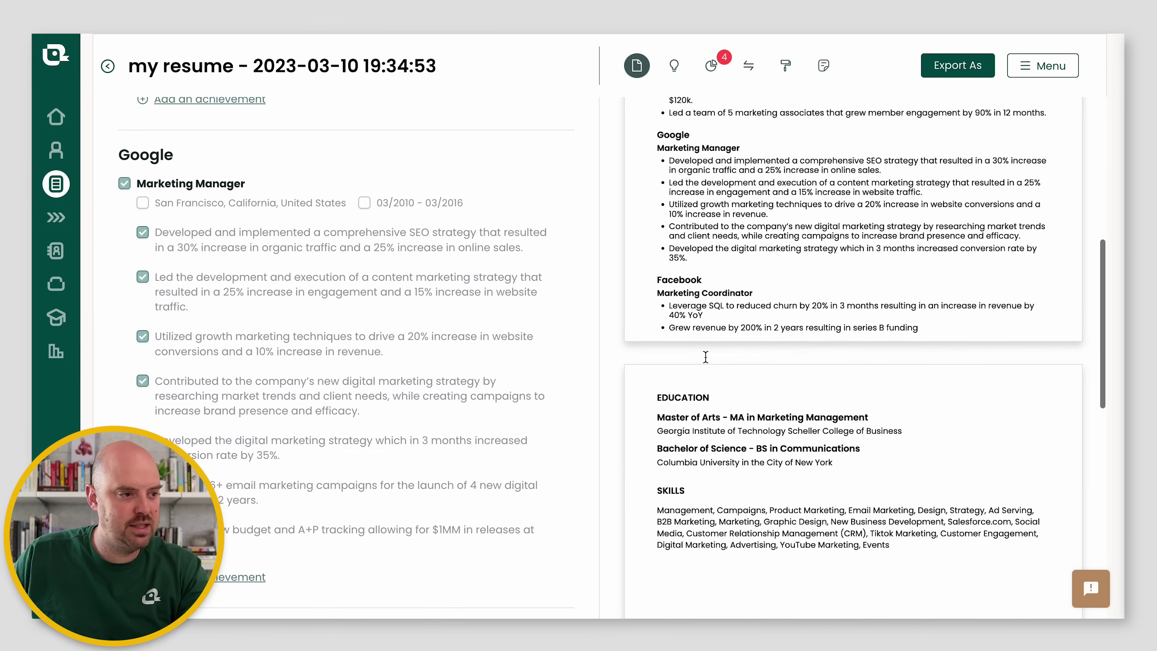
pyautogui.moveTo(526, 451)
pyautogui.click(142, 380)
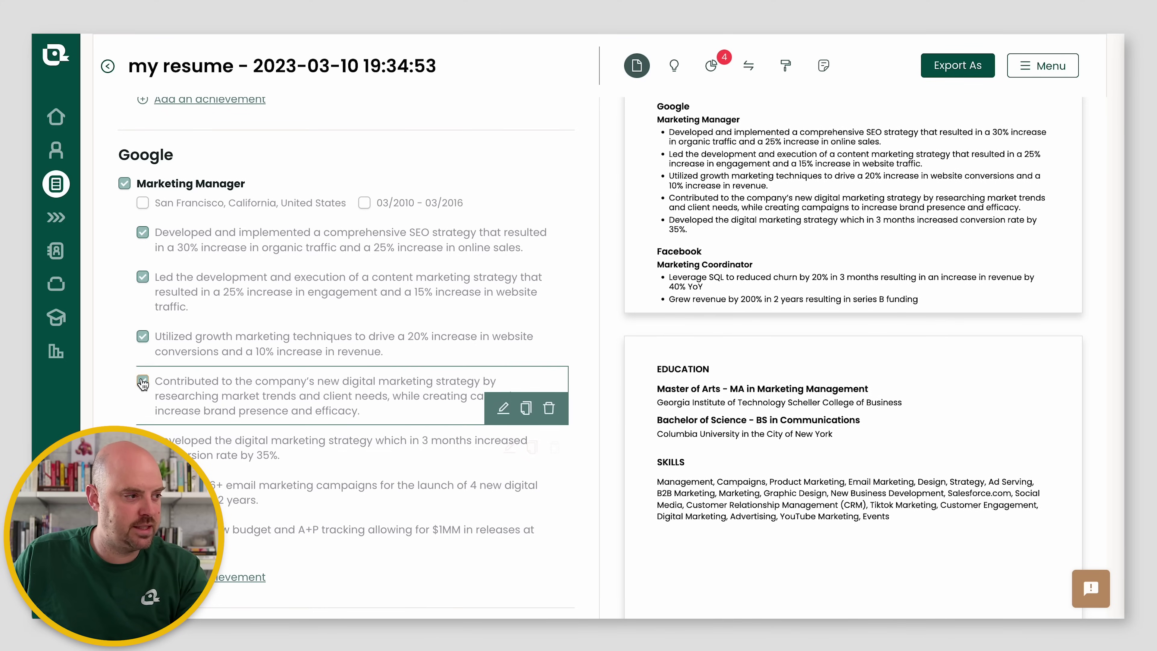
pyautogui.scroll(7, 276, 313)
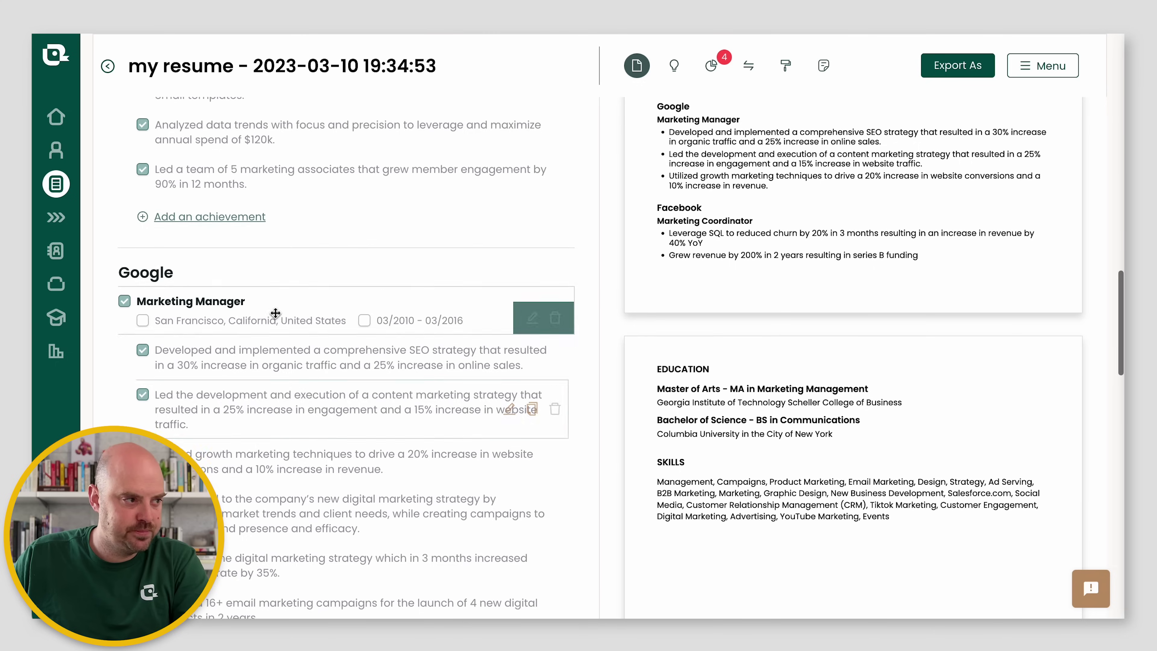
pyautogui.scroll(-8, 312, 416)
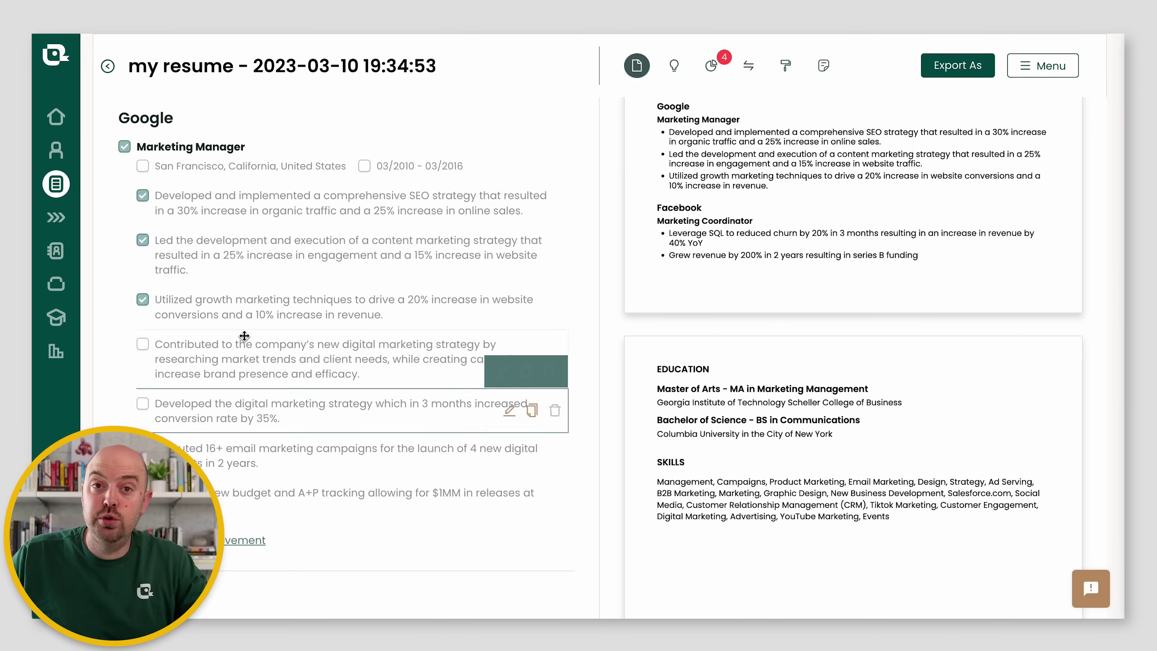
# Step: Open the Matching panel, then the resume Formatting settings beside the preview
pyautogui.click(749, 68)
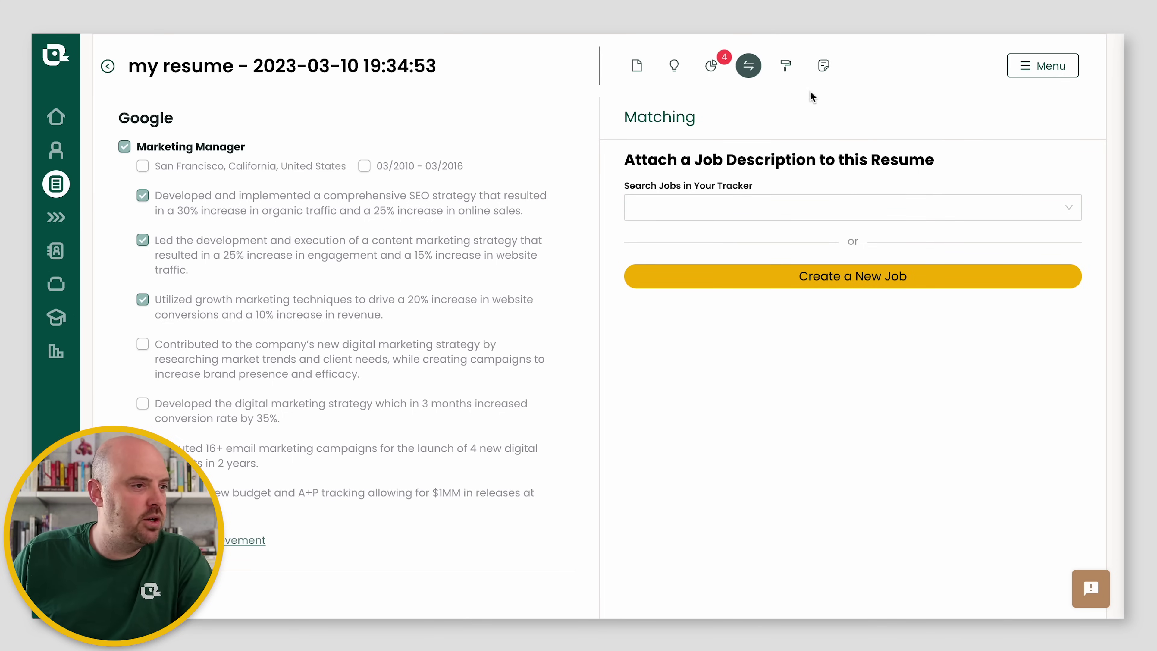
pyautogui.click(787, 68)
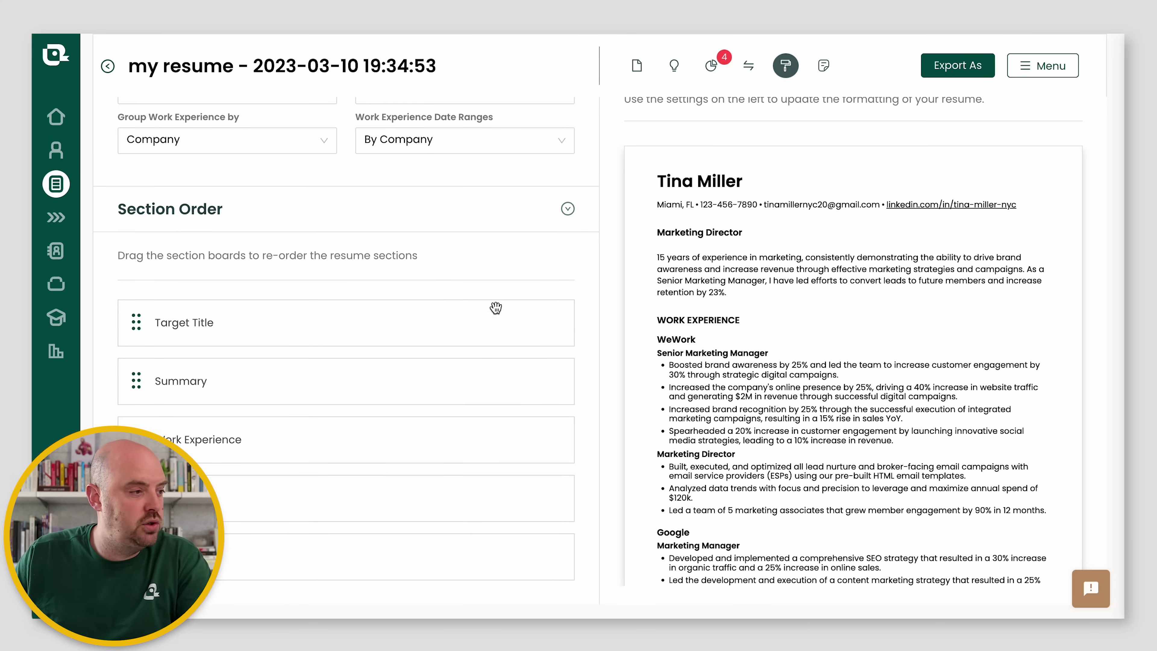
# Step: Try the second template, then apply the third template with its centered header and green accents
pyautogui.scroll(10, 263, 311)
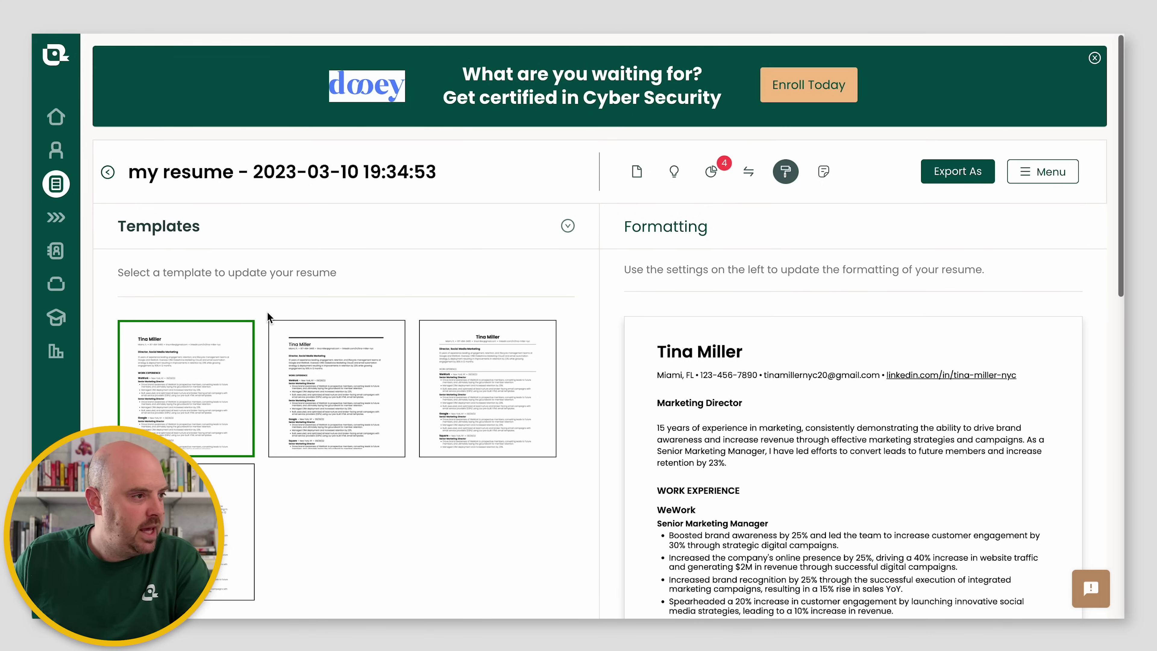
pyautogui.click(350, 393)
pyautogui.click(498, 399)
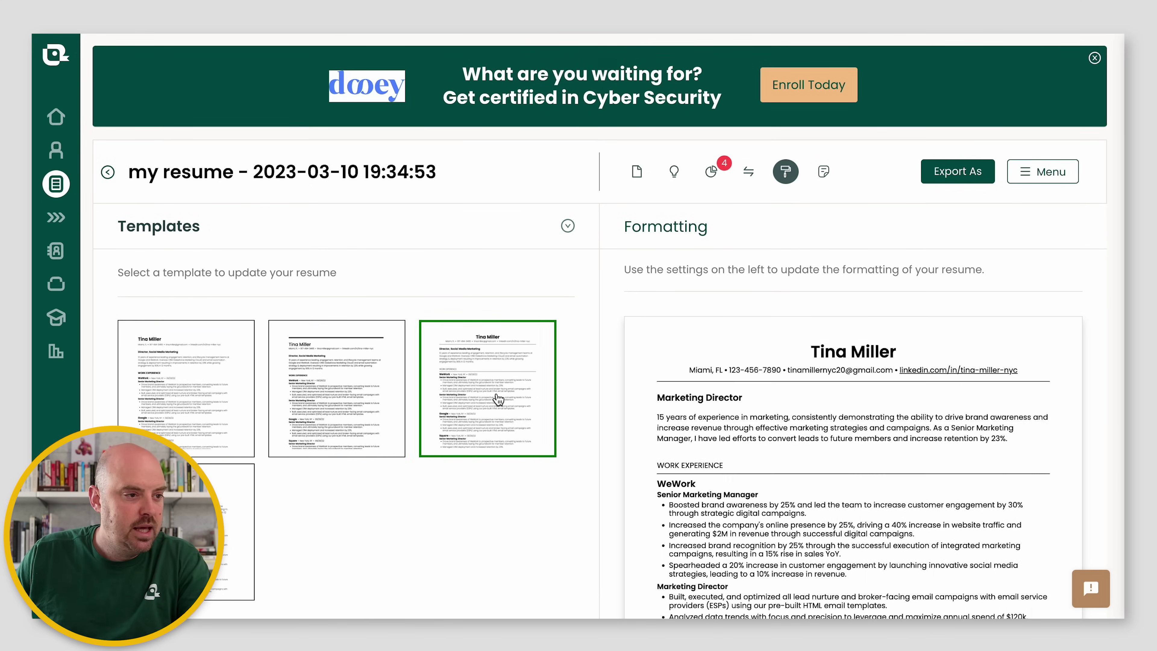
pyautogui.scroll(-7, 498, 399)
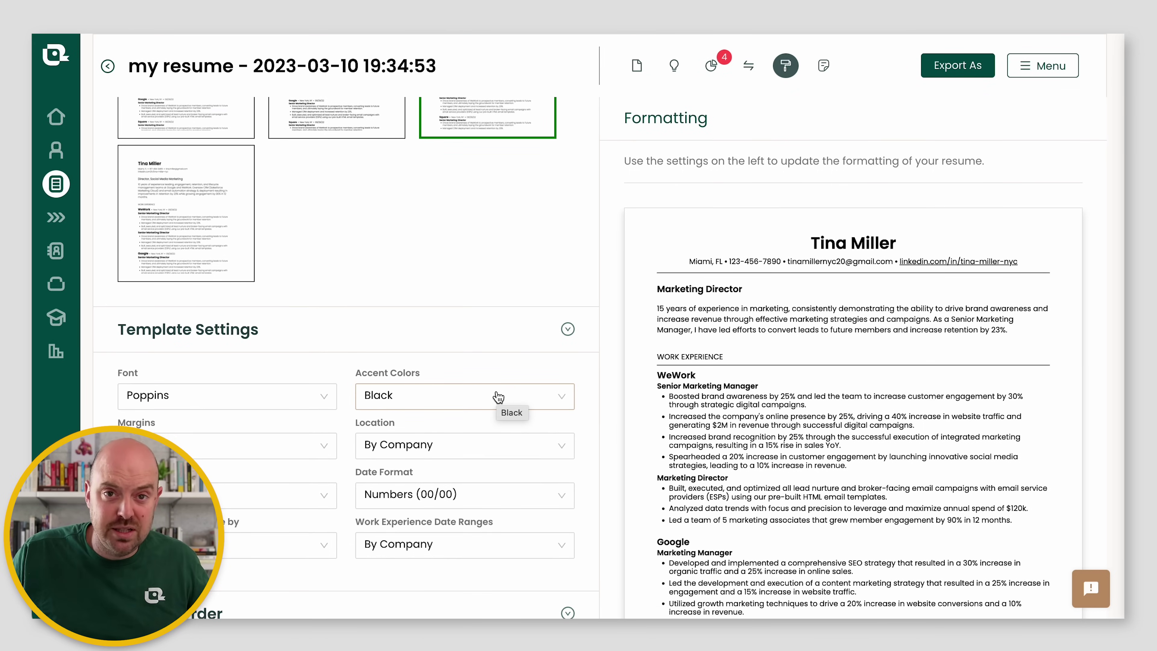
pyautogui.scroll(-1, 328, 373)
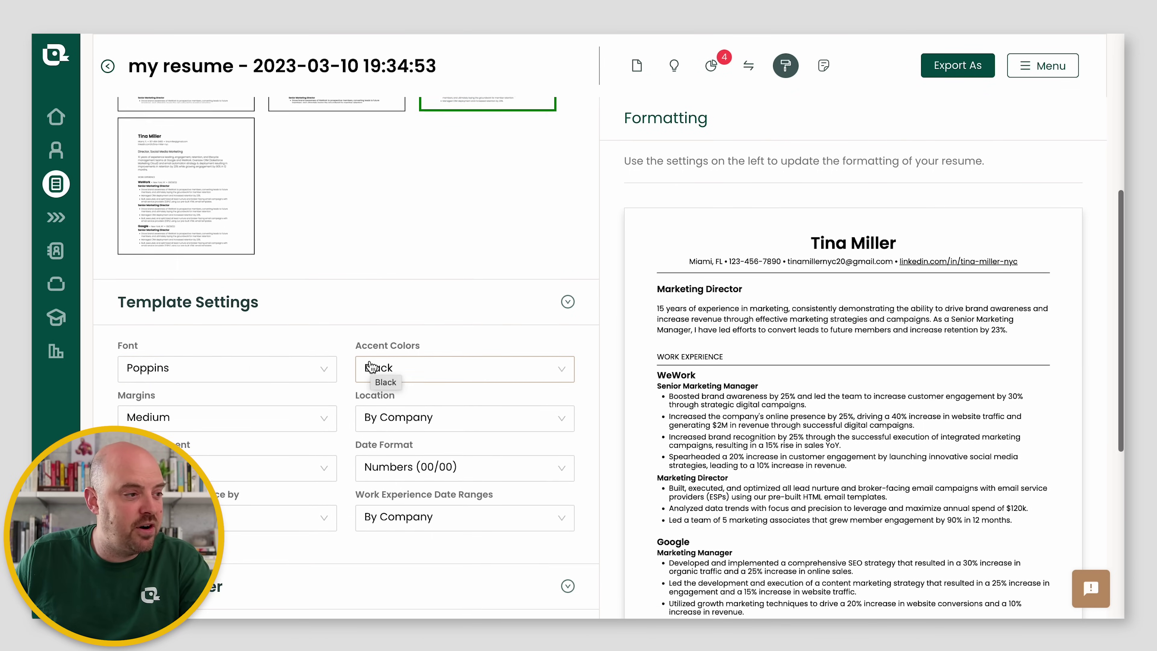
pyautogui.scroll(-1, 371, 367)
# Step: Set the accent colour to Green, keep locations grouped By Company, and open the AI Cover Letter Generator
pyautogui.click(395, 343)
pyautogui.click(408, 445)
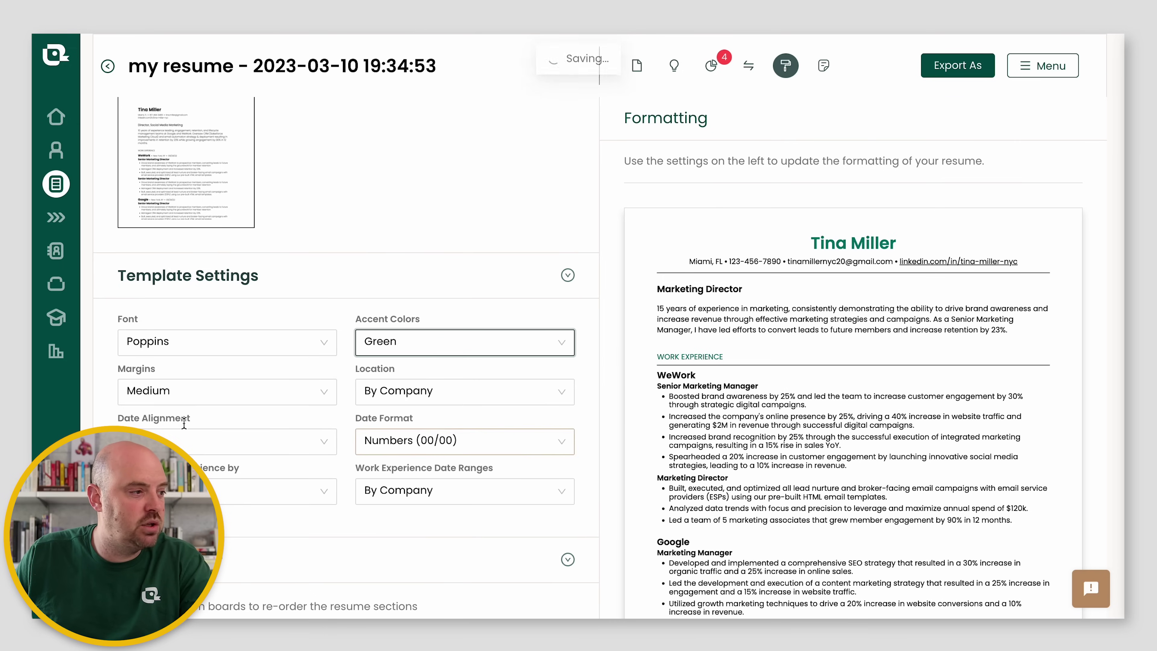
pyautogui.click(410, 399)
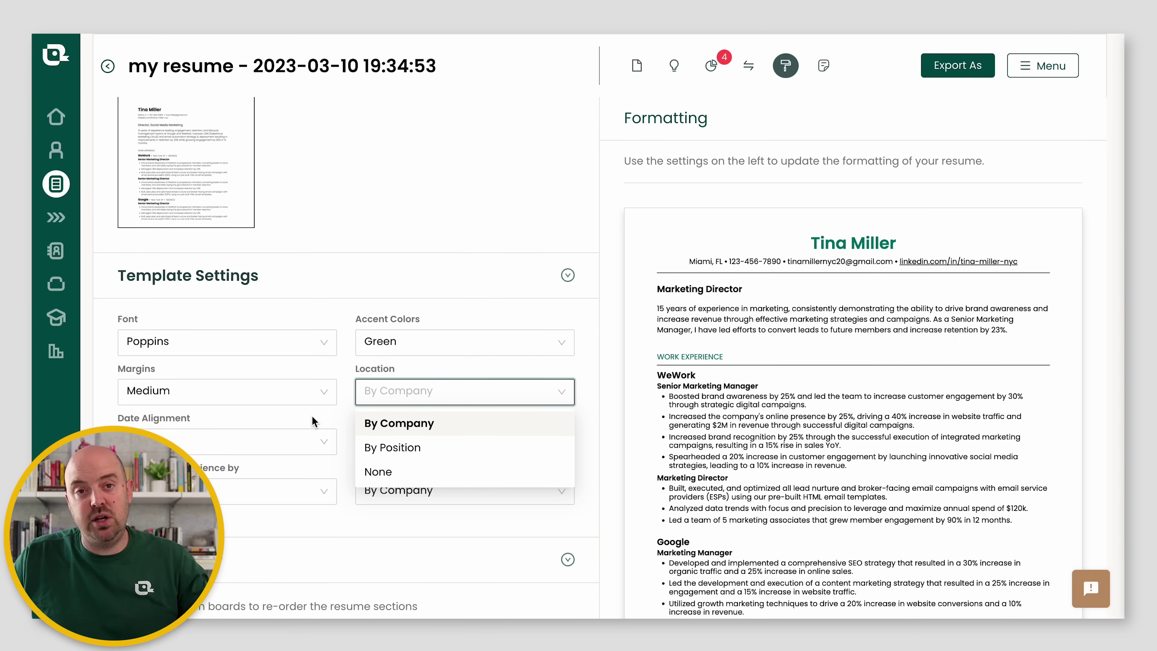
pyautogui.click(604, 316)
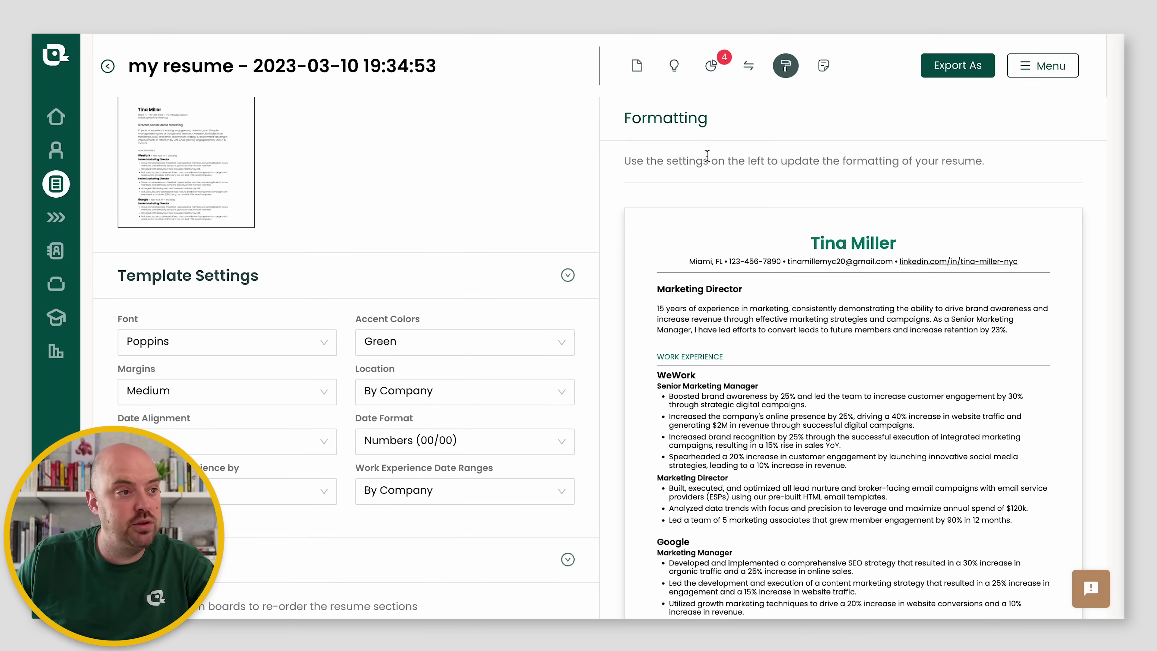
pyautogui.click(824, 172)
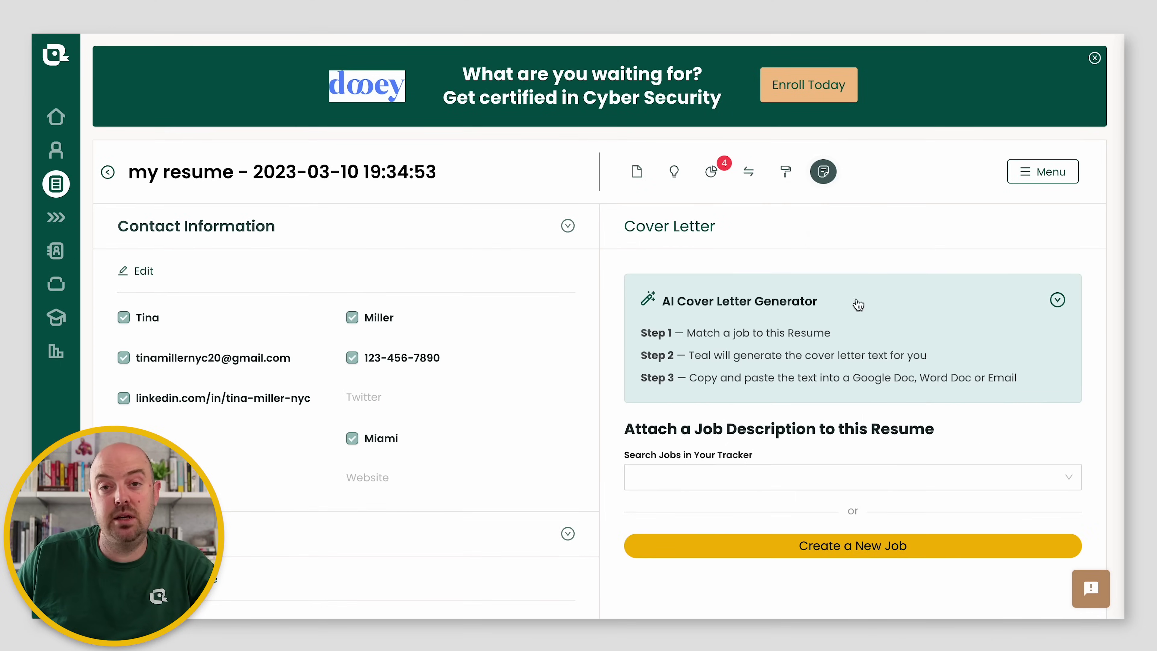
# Step: Skim the editor, then switch back to the Preview to see the green centered-header resume
pyautogui.scroll(-5, 859, 304)
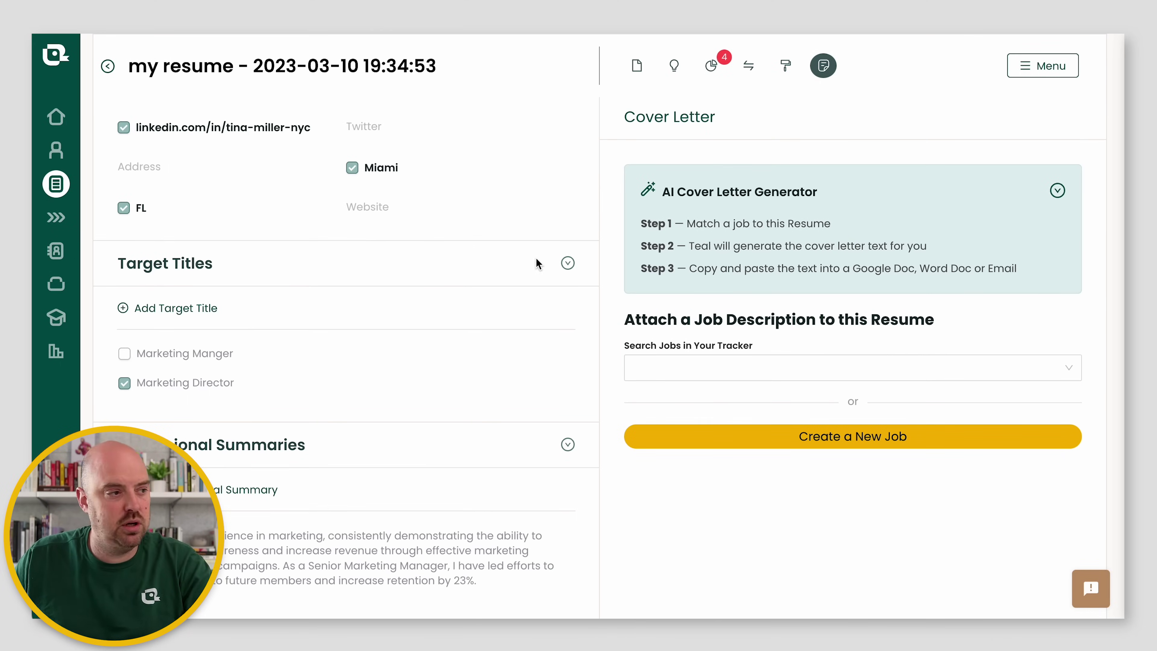
pyautogui.scroll(5, 536, 257)
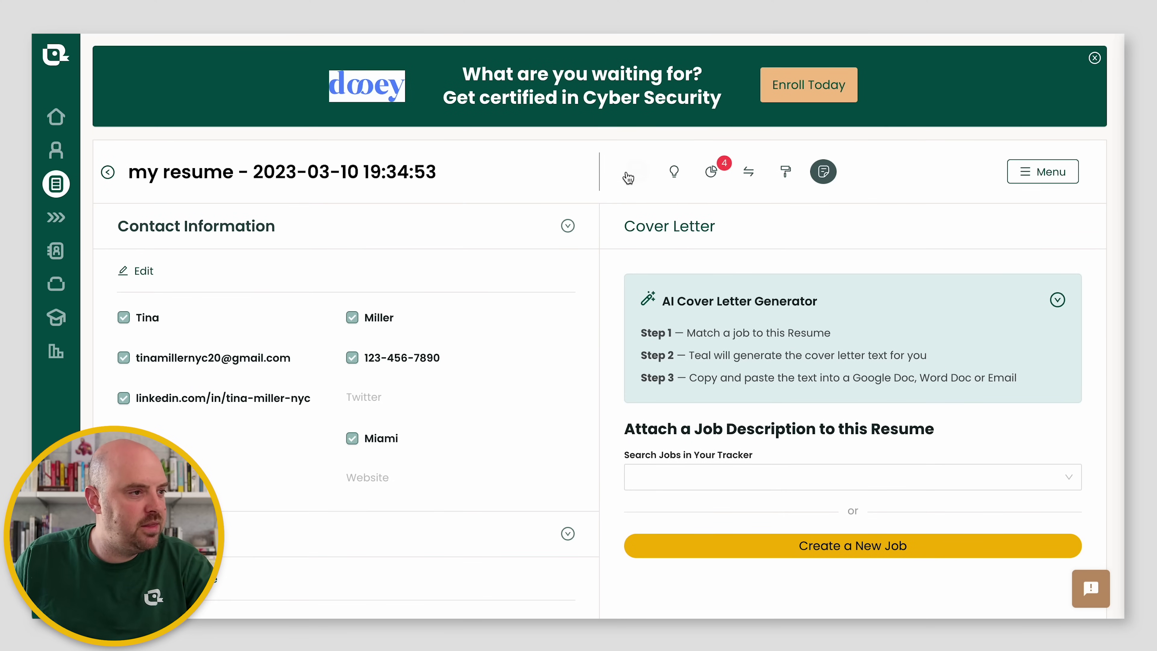
pyautogui.click(636, 172)
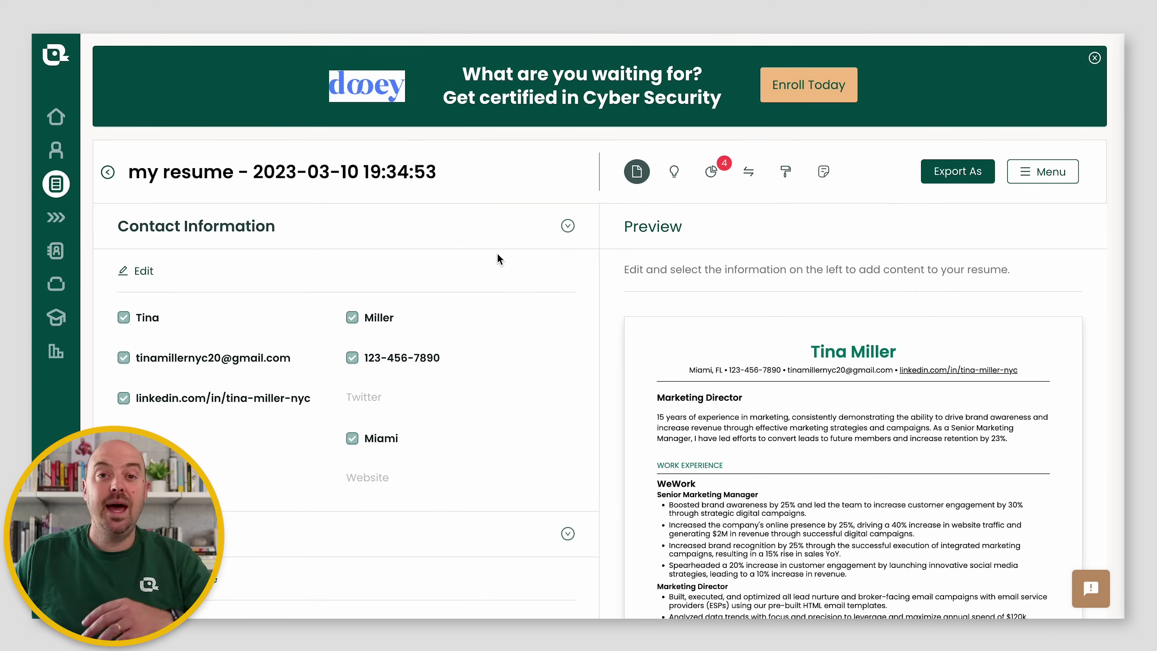